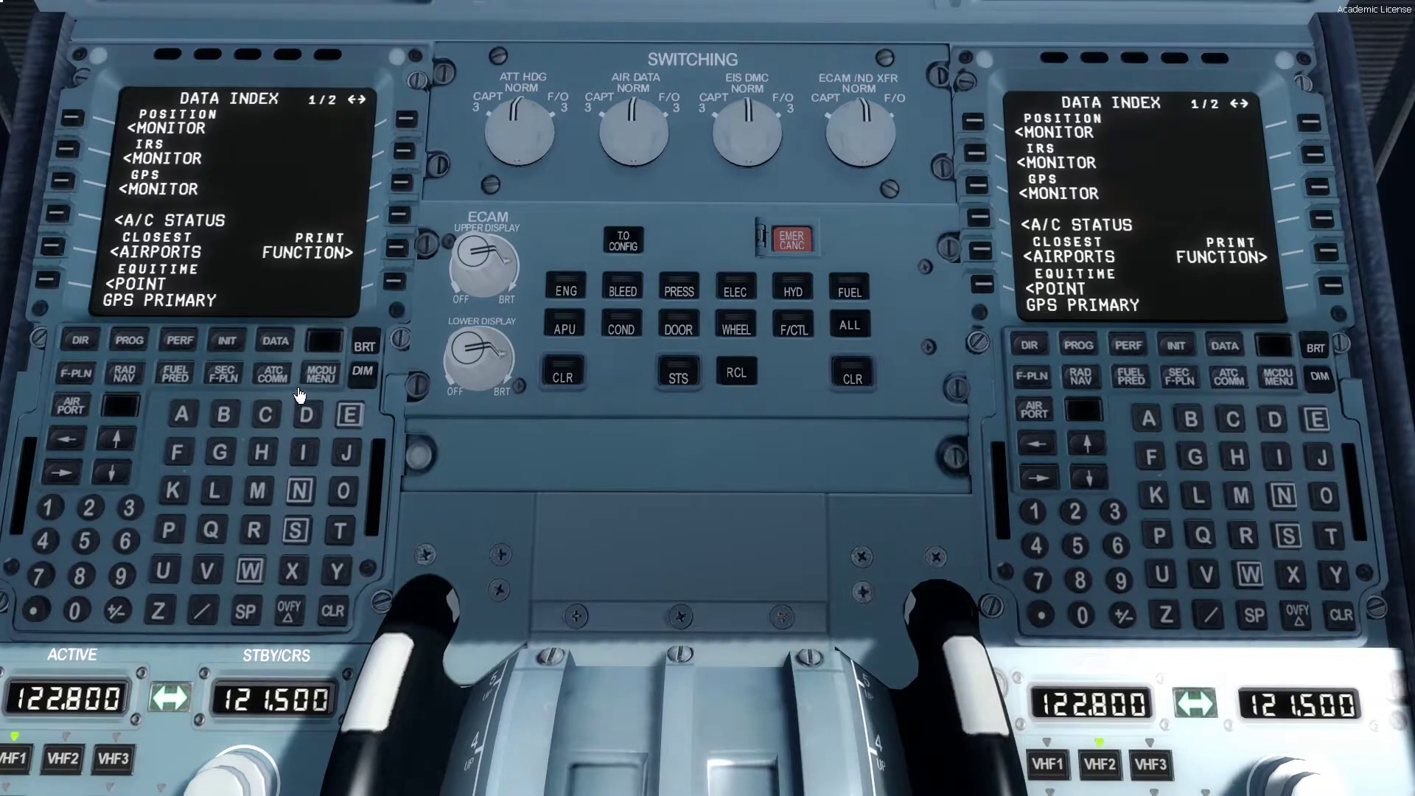
On the INIT page, enter LJLJ/EDDM as the origin and destination.
click(227, 343)
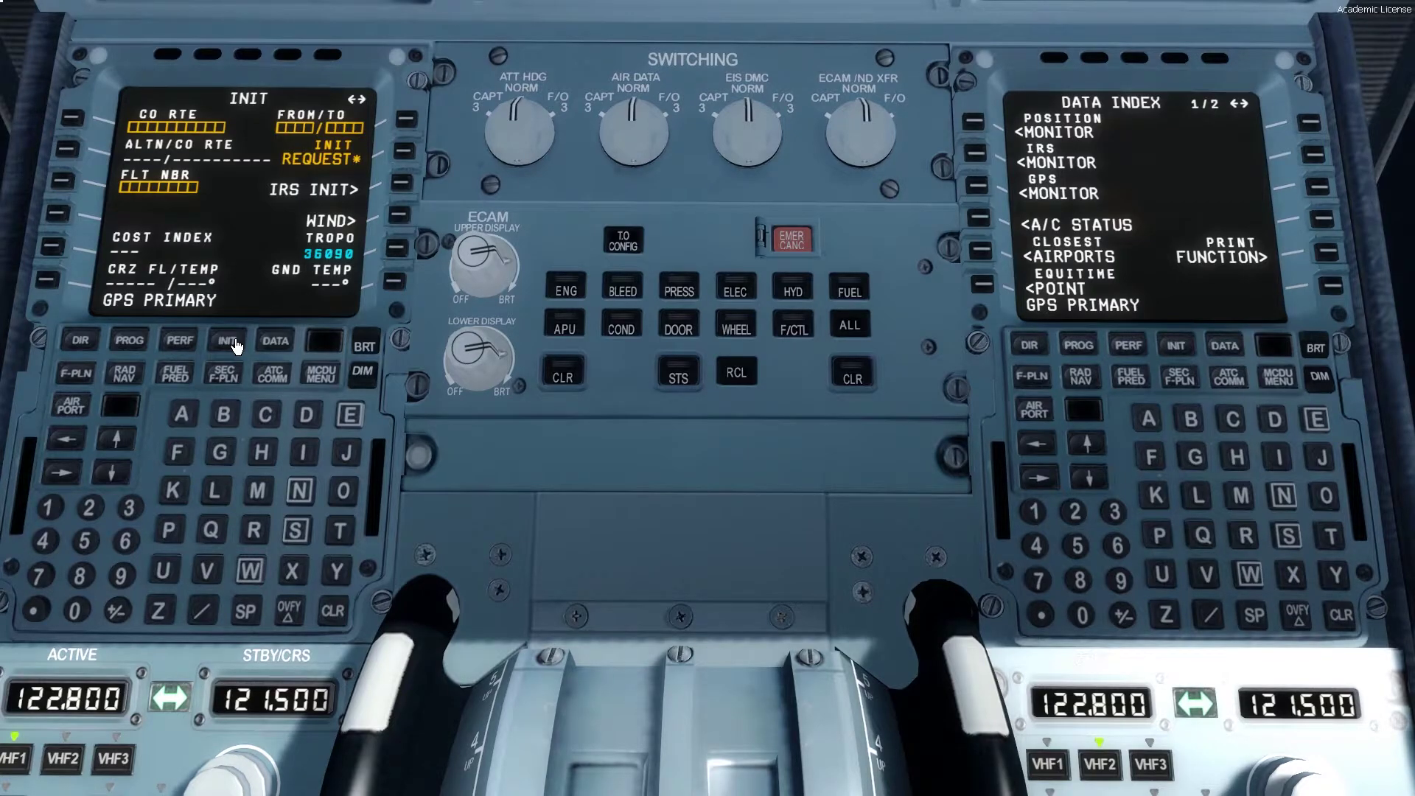
click(220, 491)
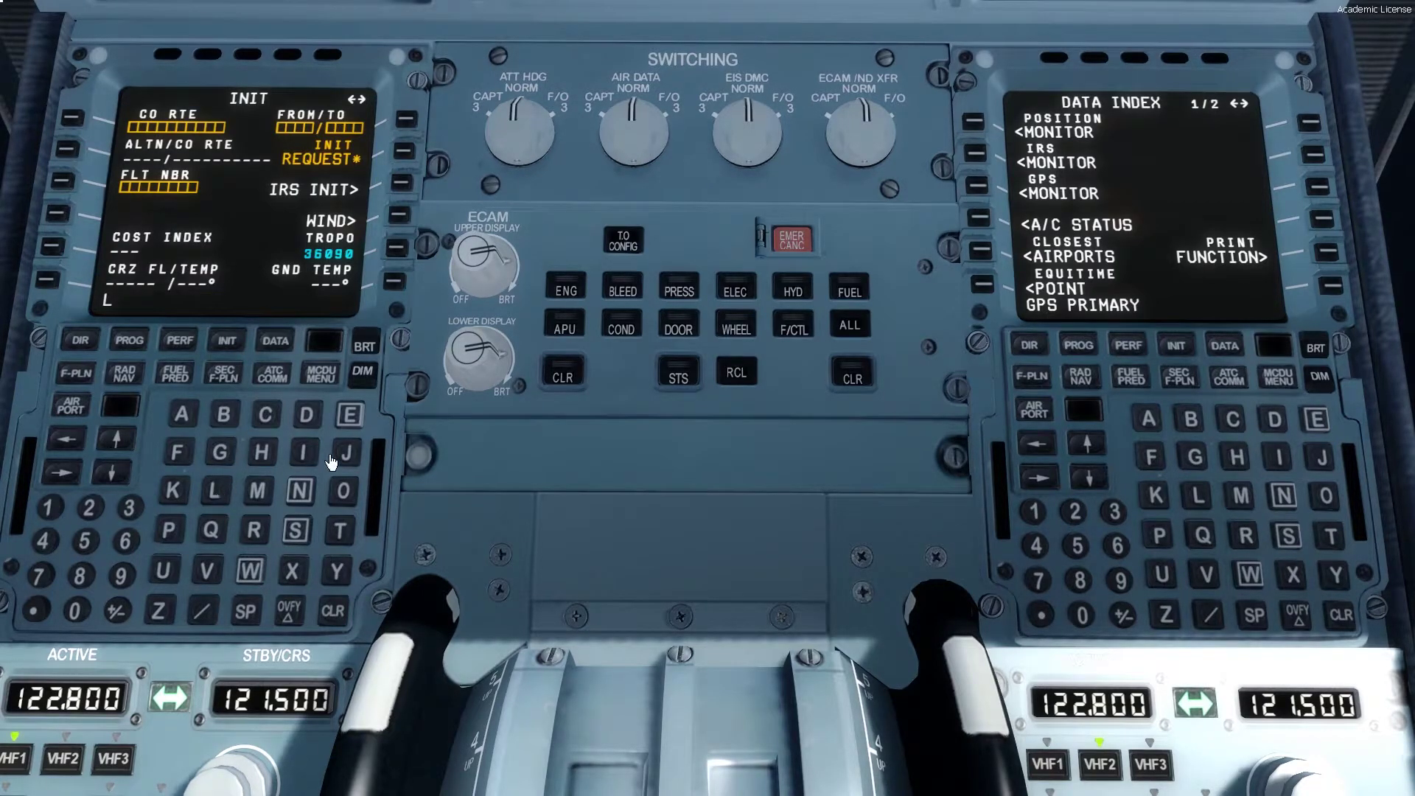
click(346, 454)
click(219, 492)
click(349, 454)
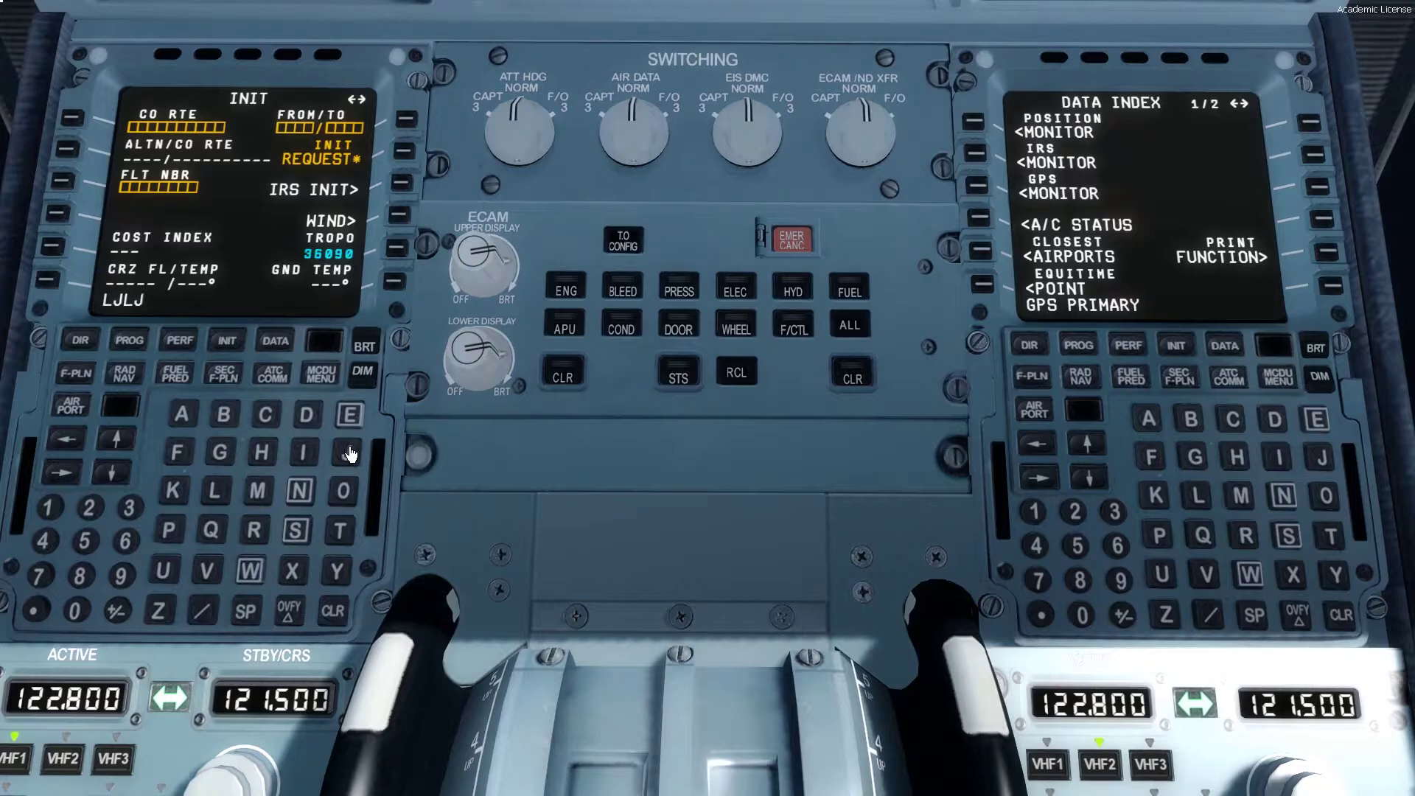
click(212, 604)
click(350, 417)
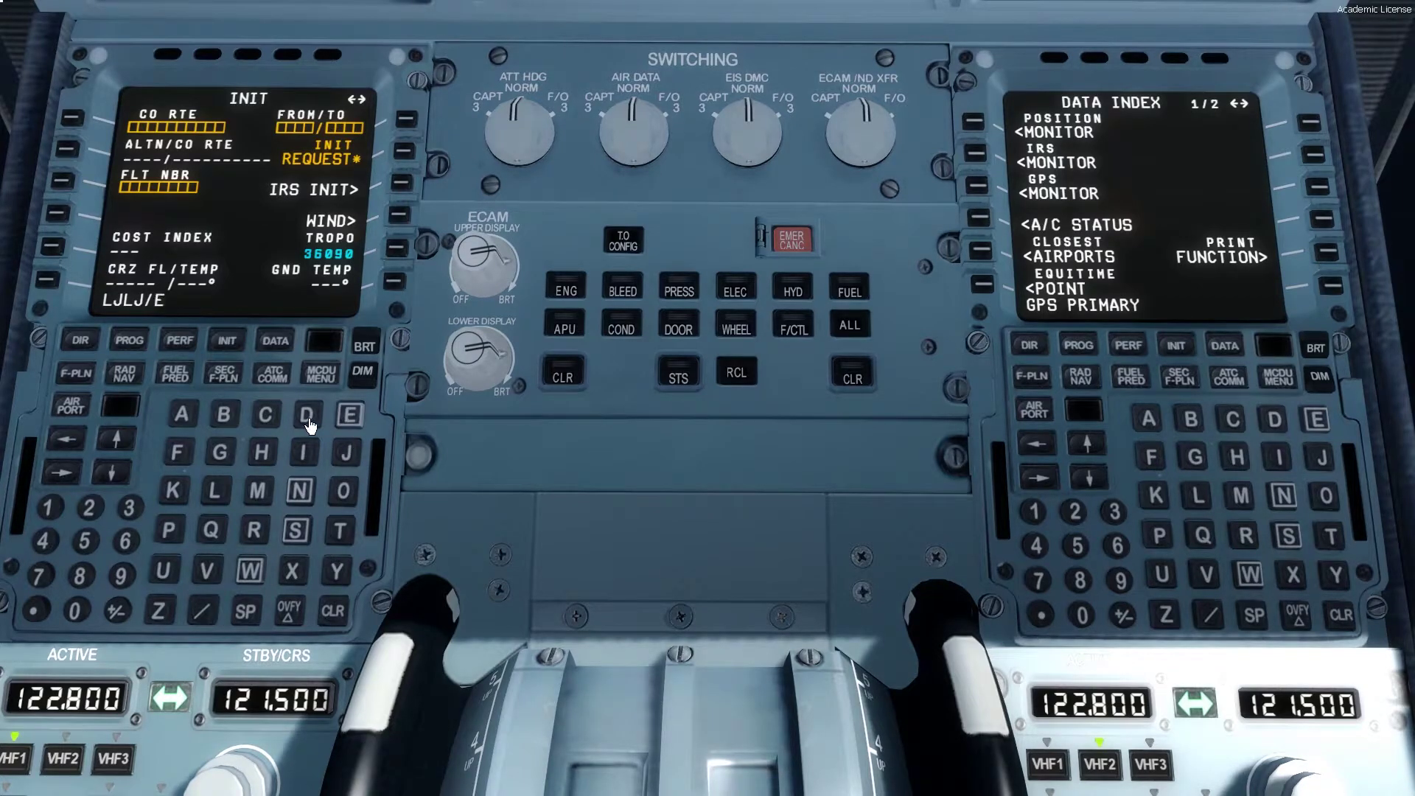
click(306, 416)
click(307, 416)
click(257, 490)
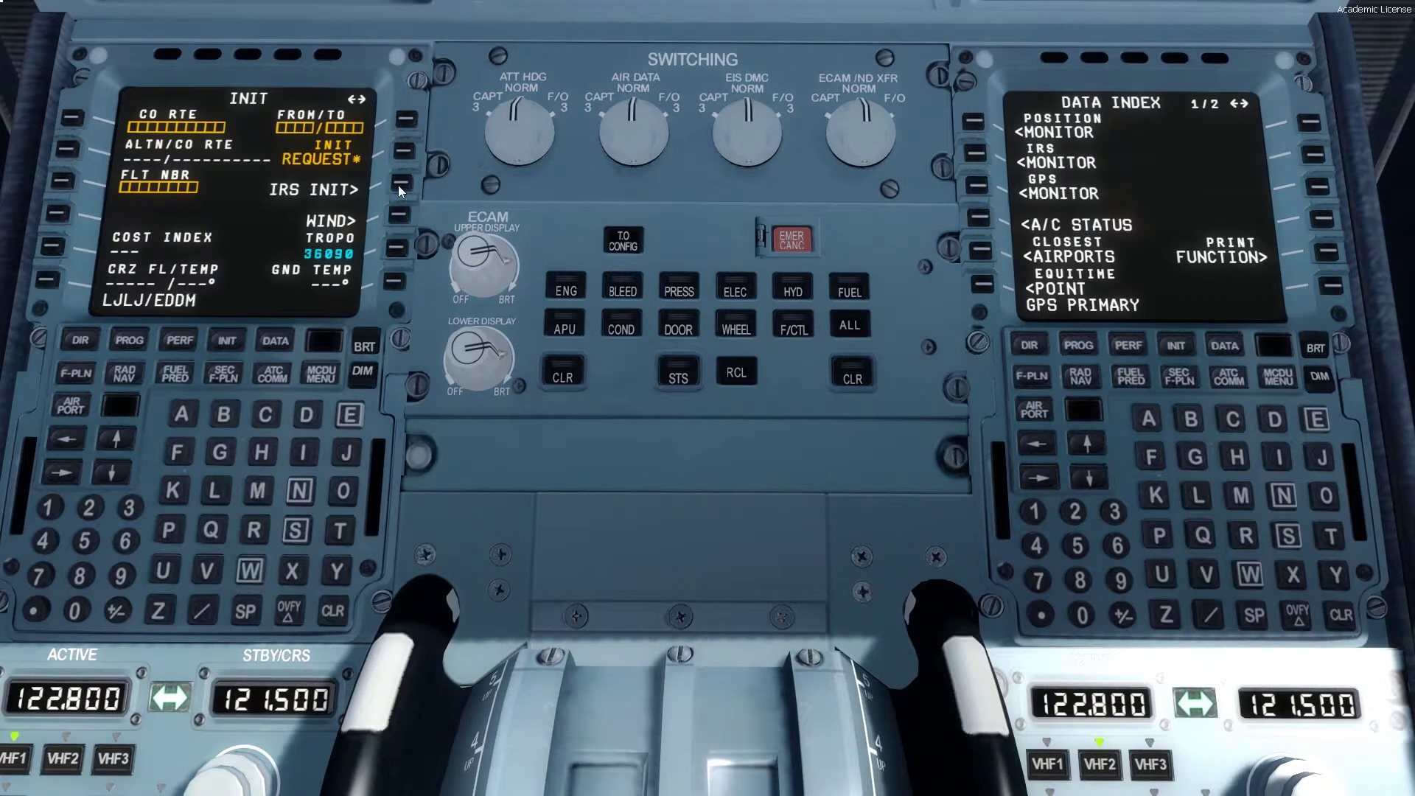
click(405, 118)
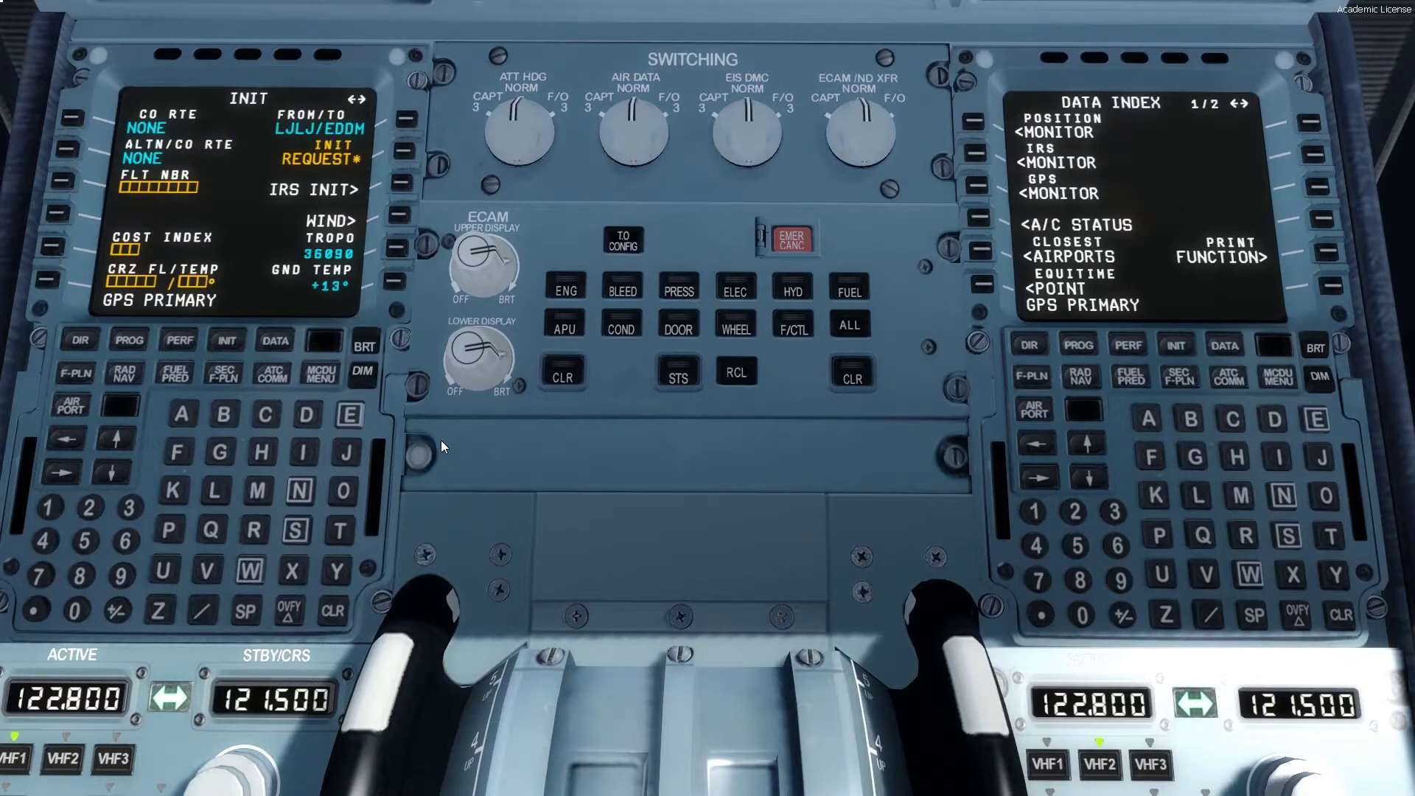
Set flight number ADR108 and cost index 35.
click(182, 426)
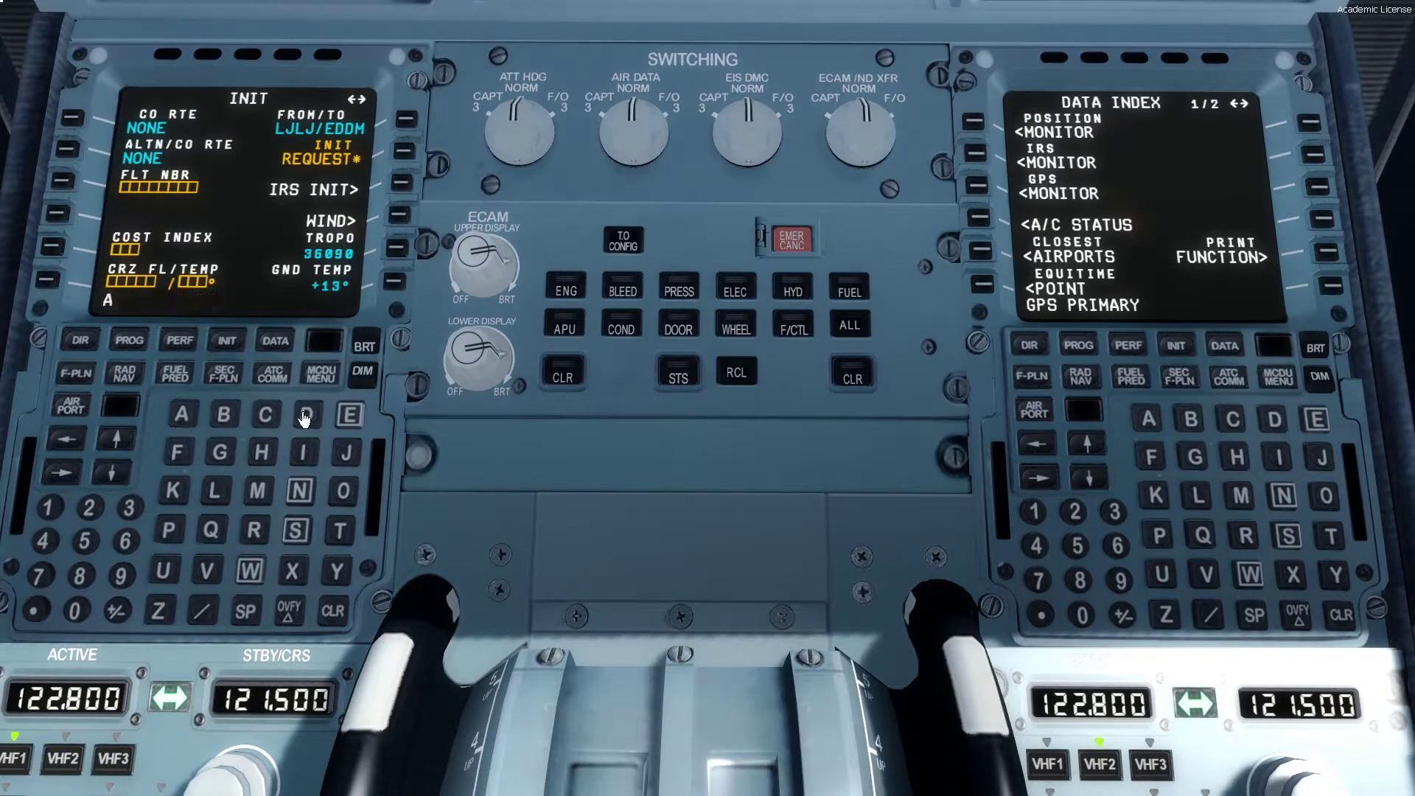
click(305, 417)
click(254, 529)
click(49, 509)
click(74, 611)
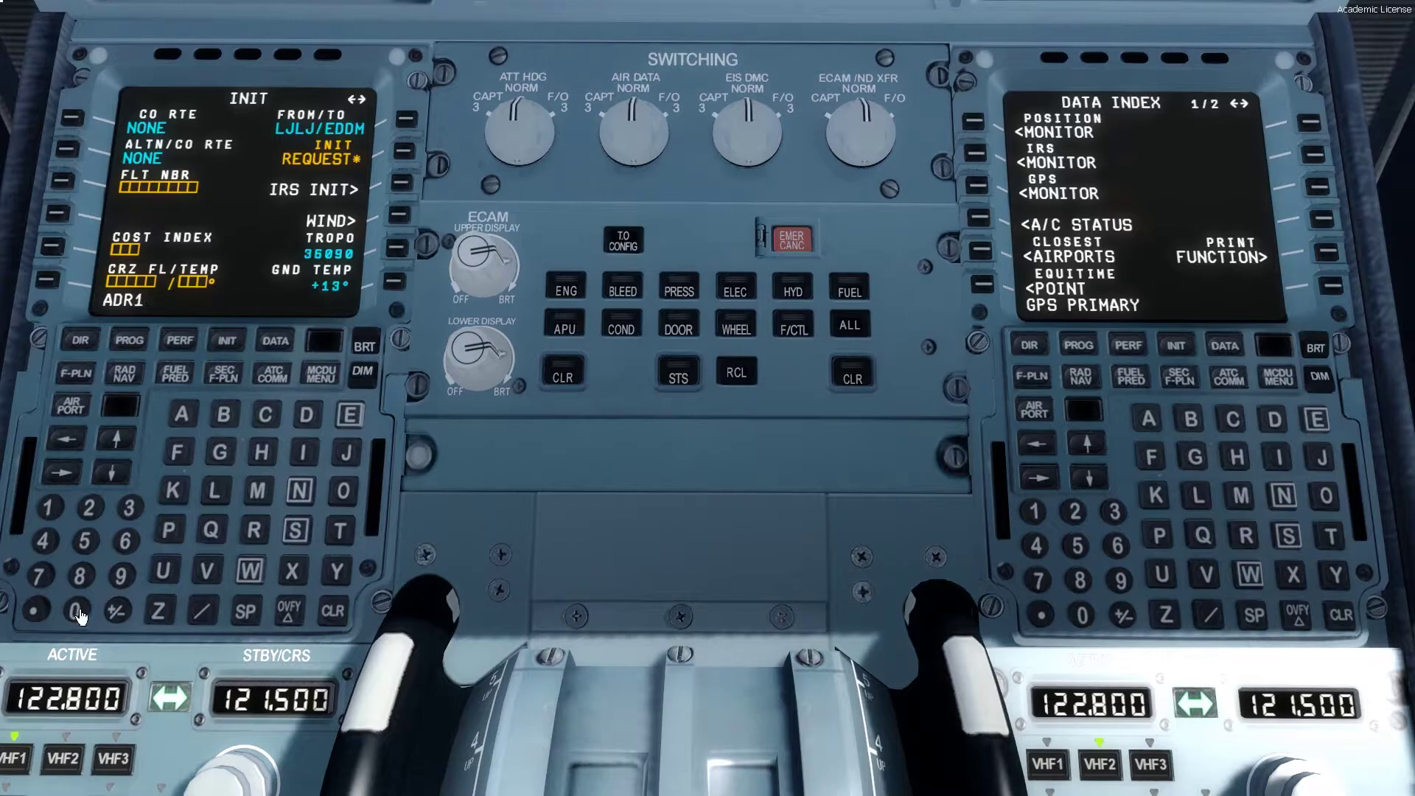
click(80, 576)
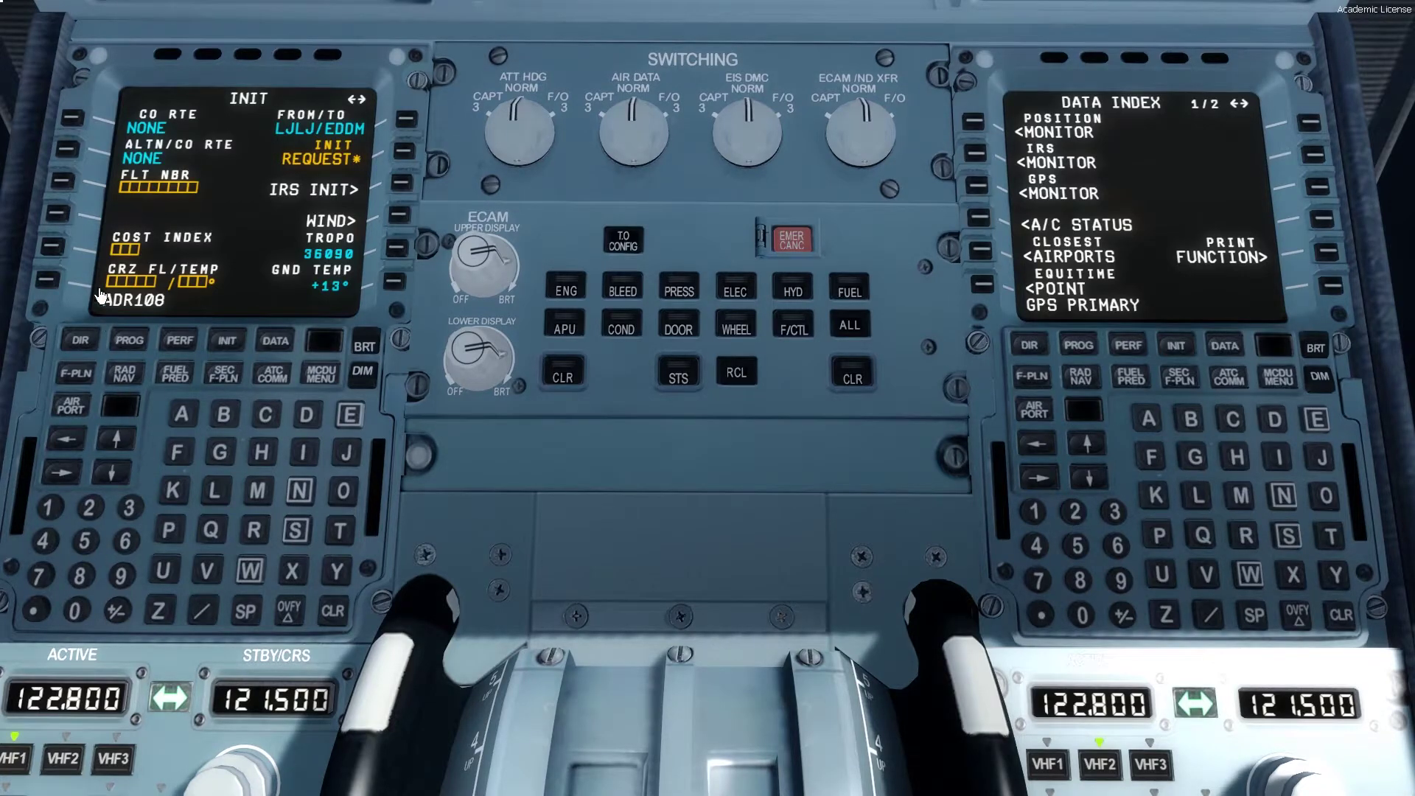
click(62, 182)
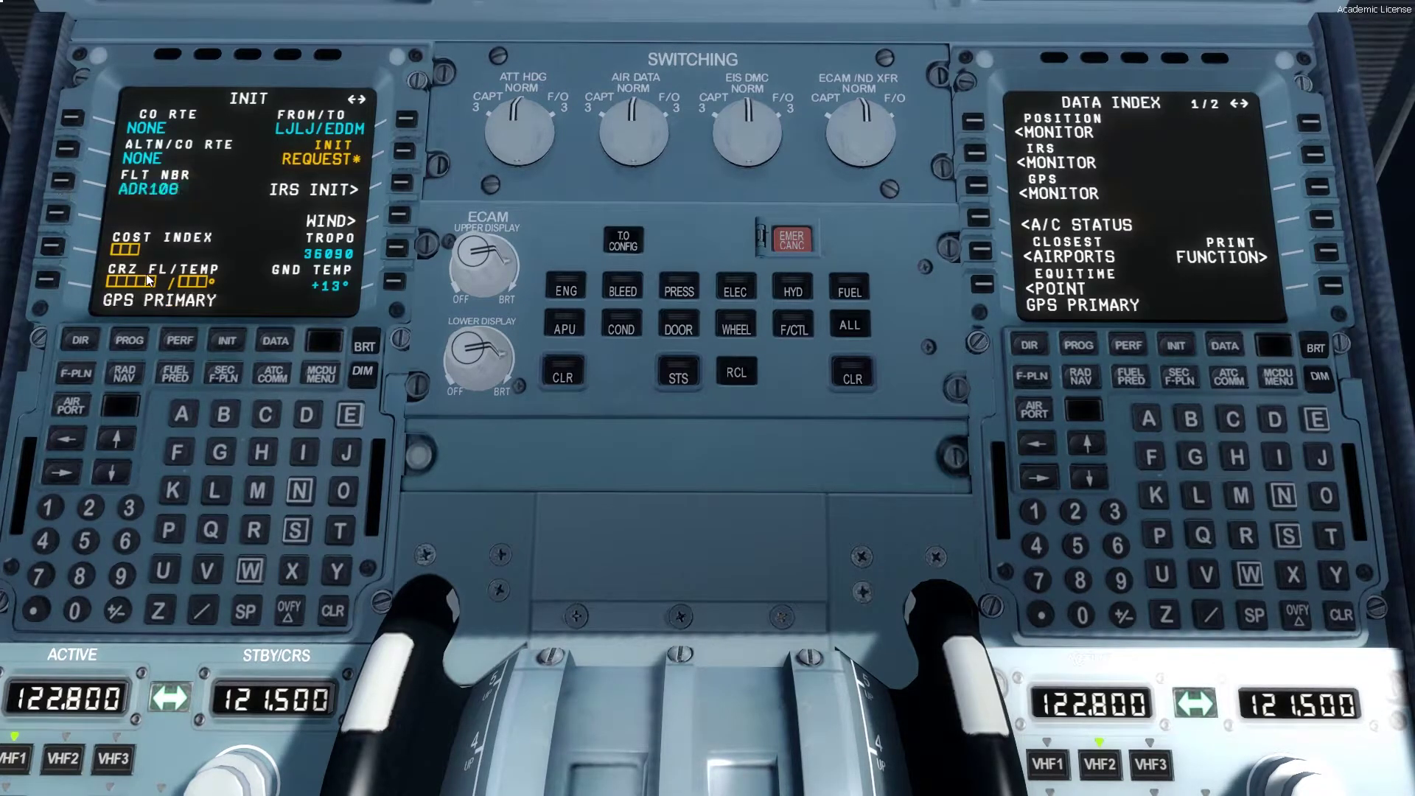
click(132, 513)
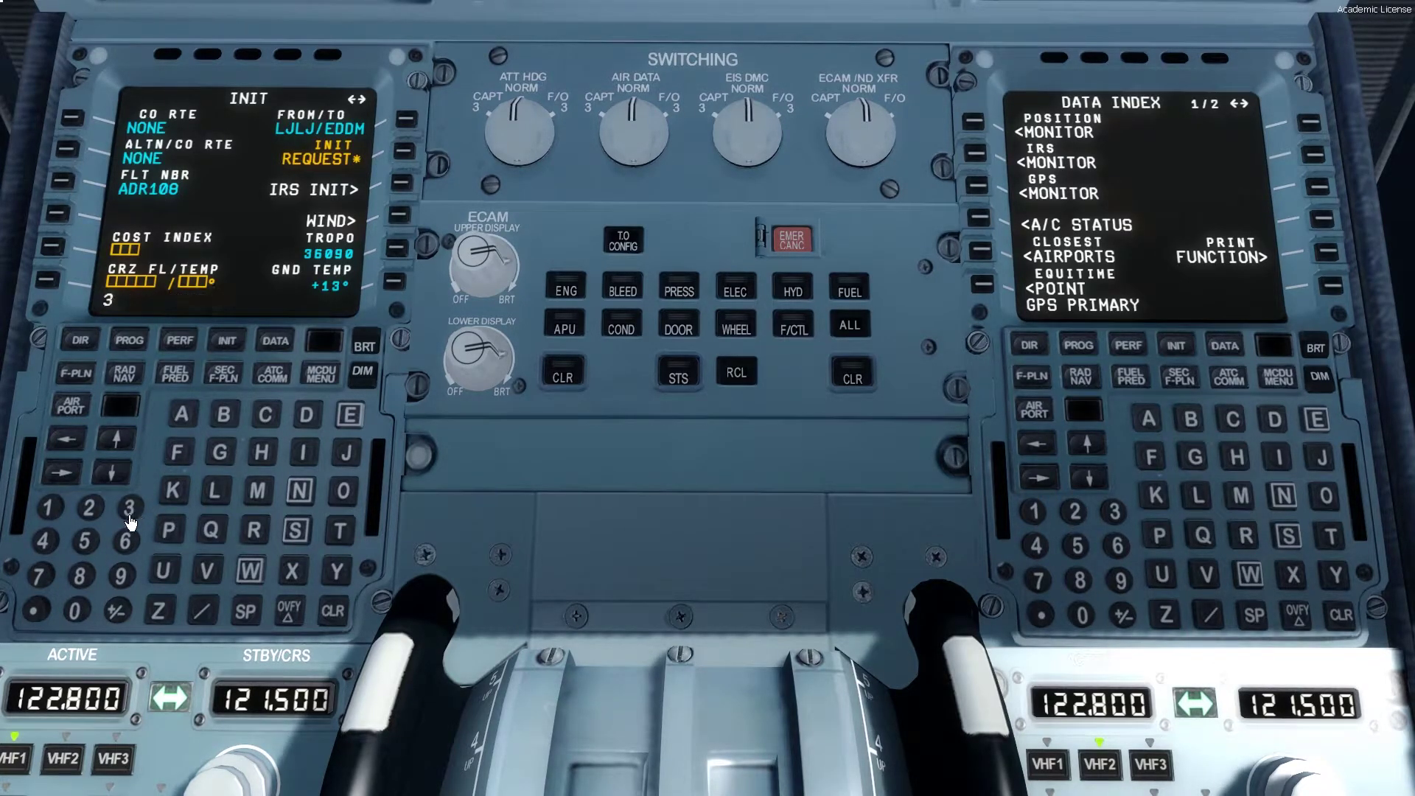
click(86, 541)
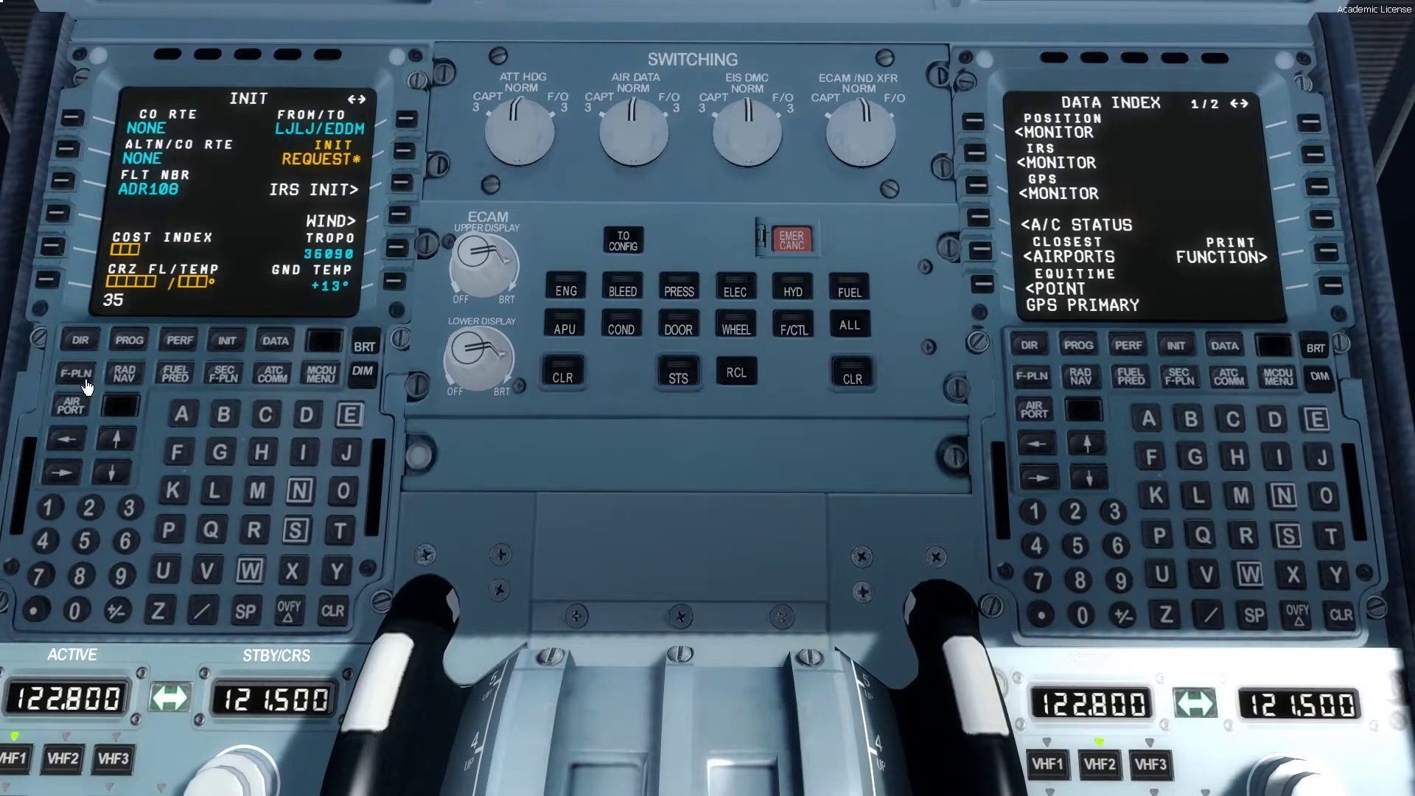
click(51, 247)
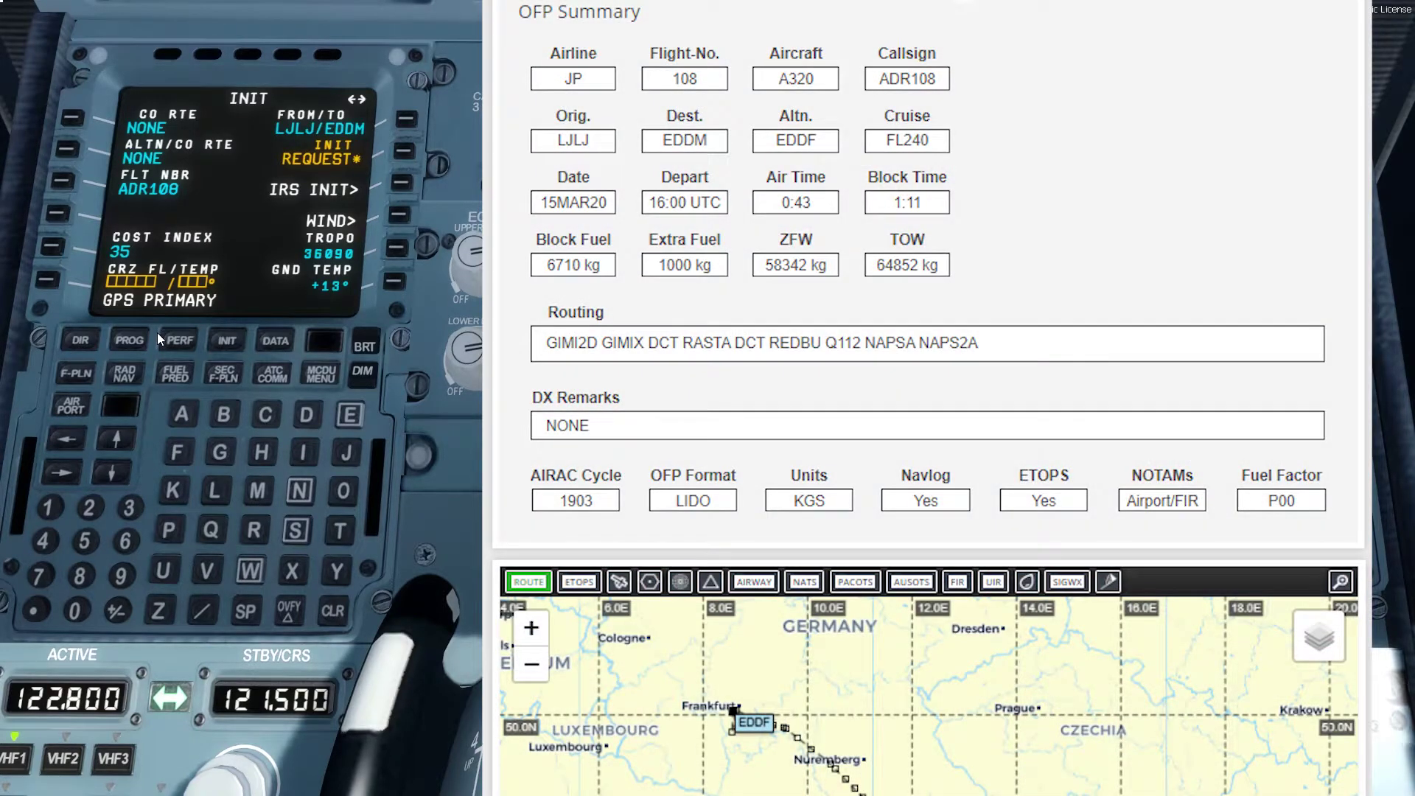
Enter cruise level FL240 on INIT, then display the flight plan page.
click(90, 510)
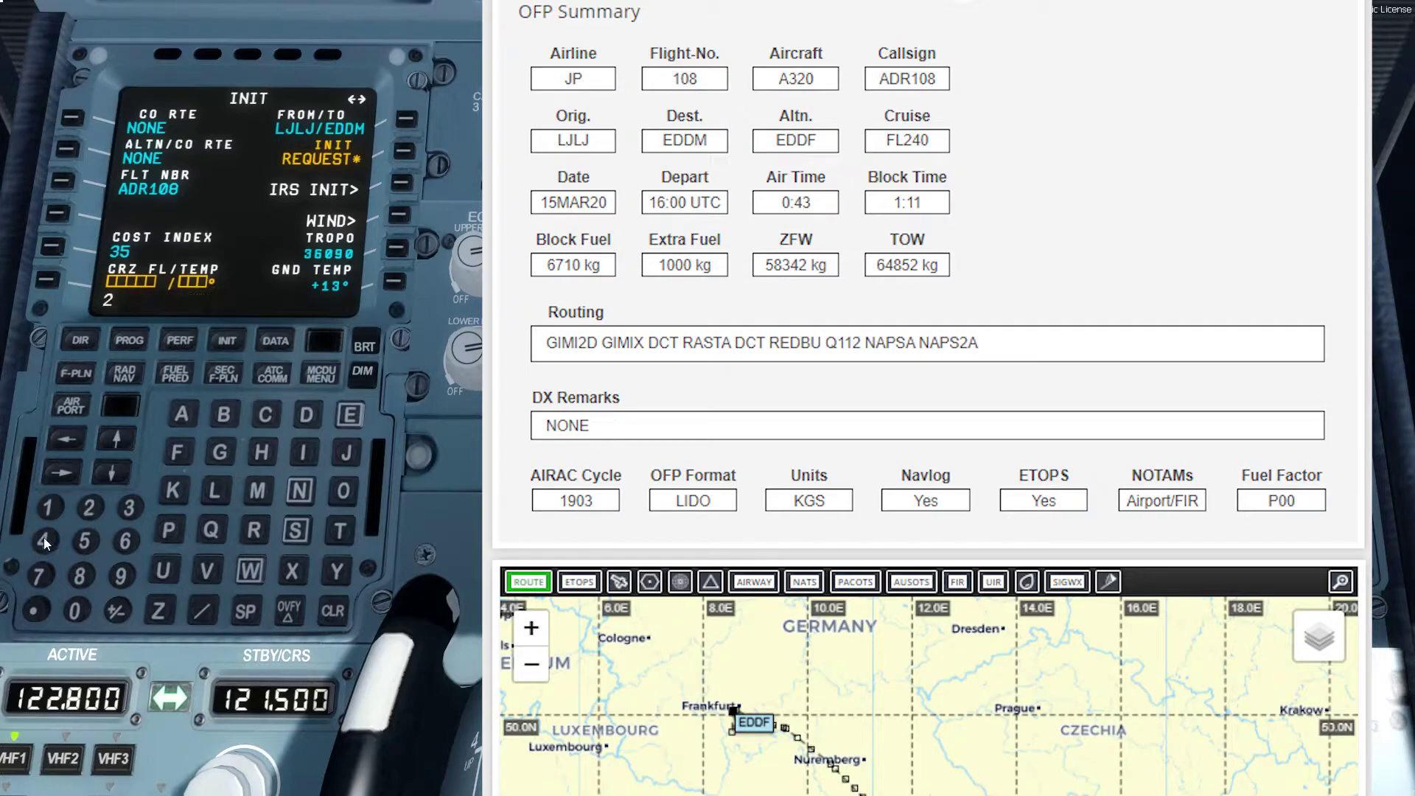
click(43, 539)
click(74, 610)
click(49, 280)
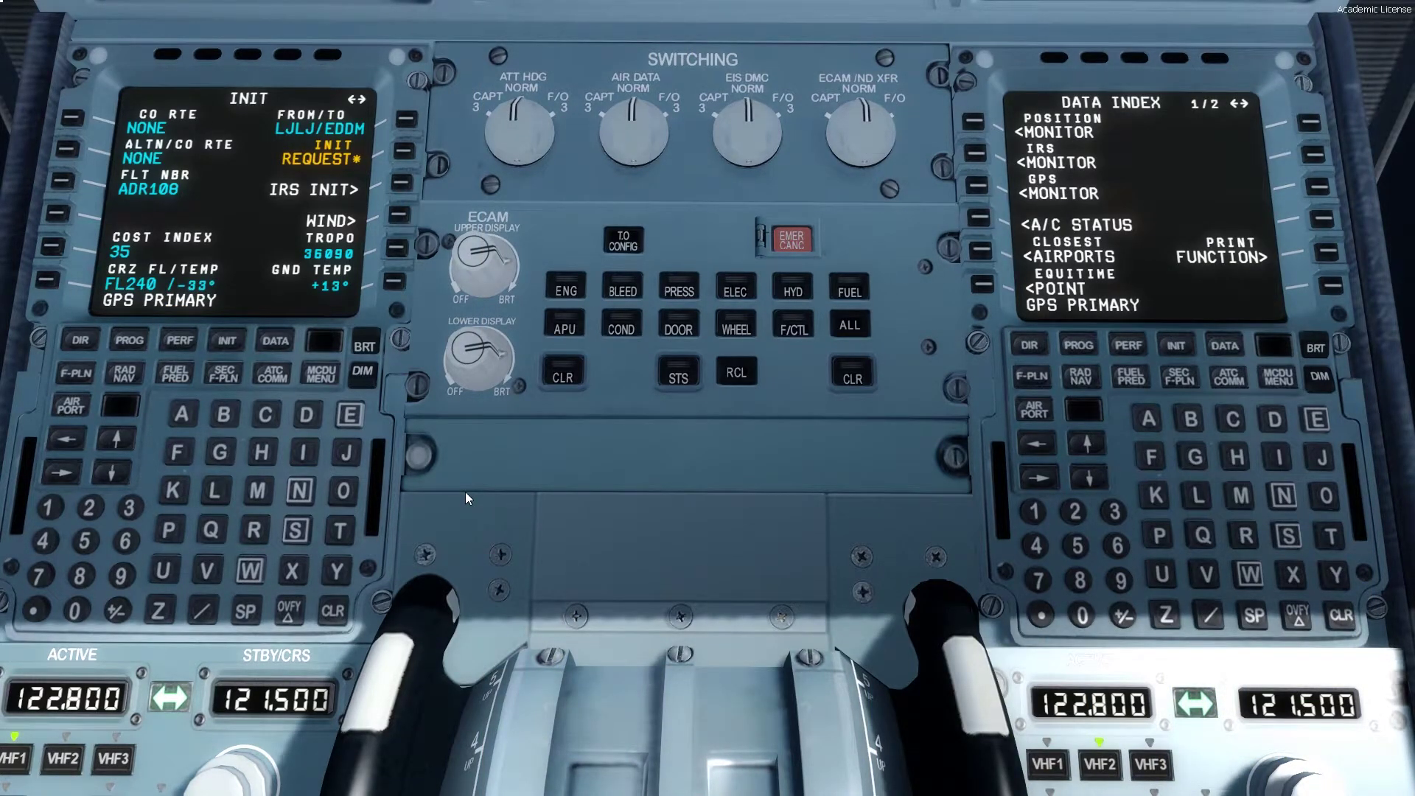
click(81, 377)
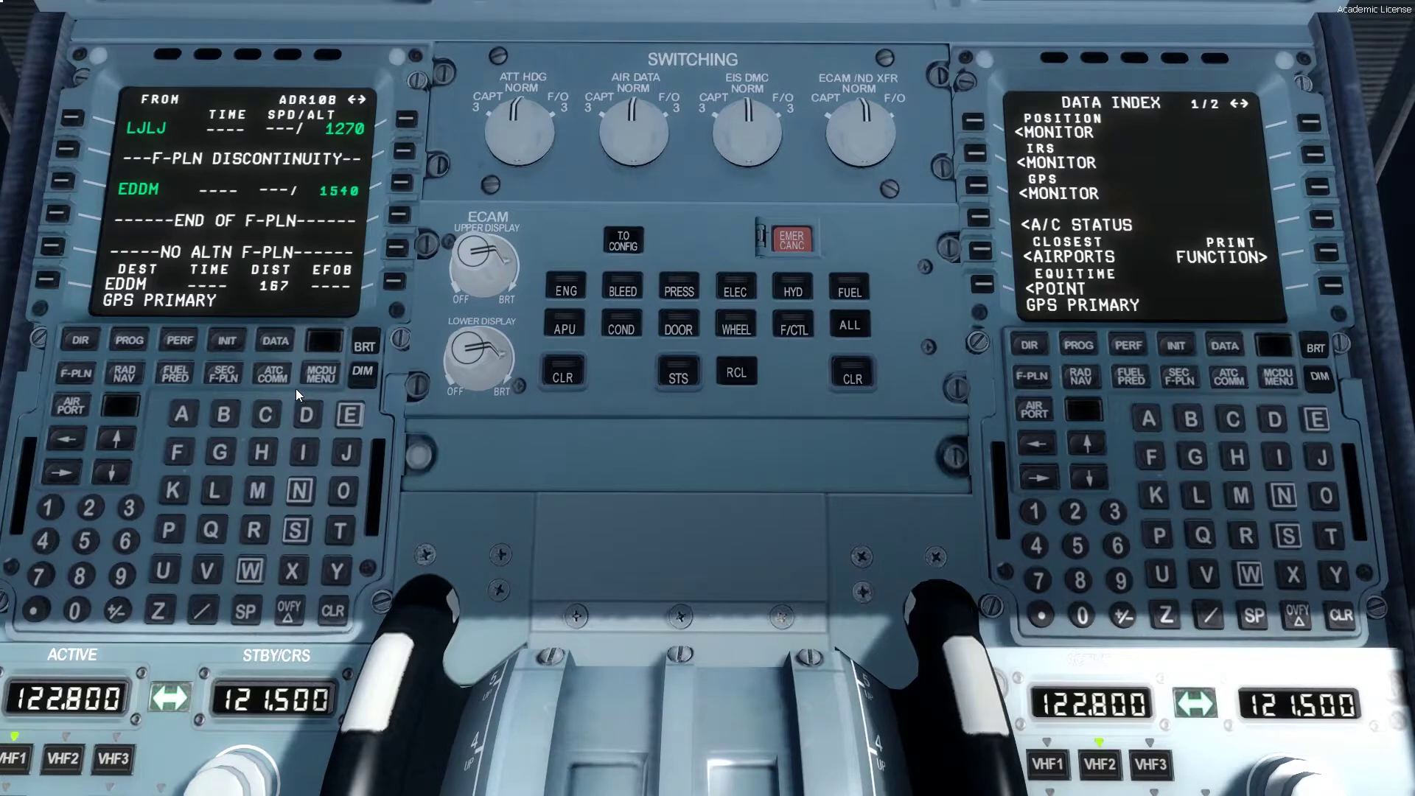
Choose runway 12 with the GIMI2D SID as the LJLJ departure and insert it.
click(73, 121)
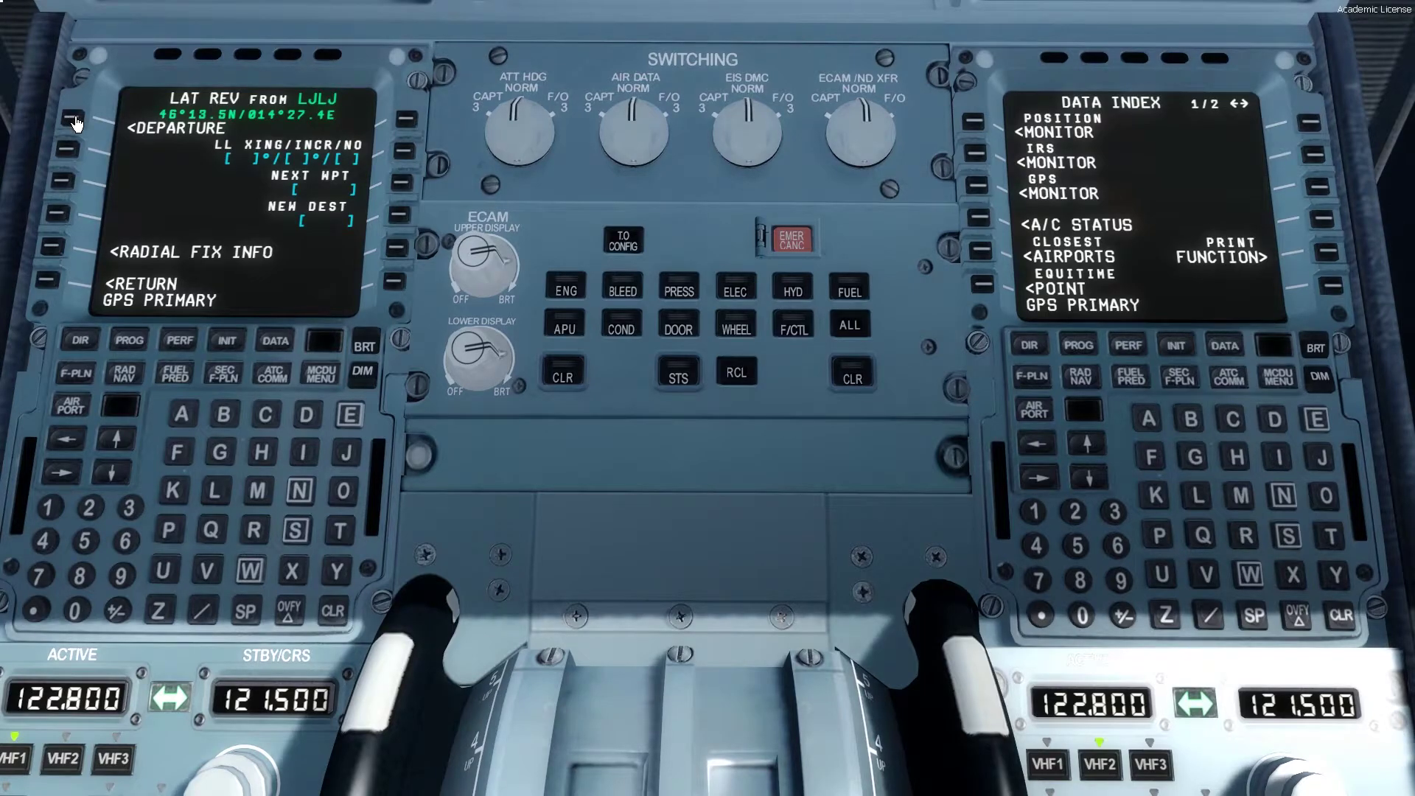
click(74, 121)
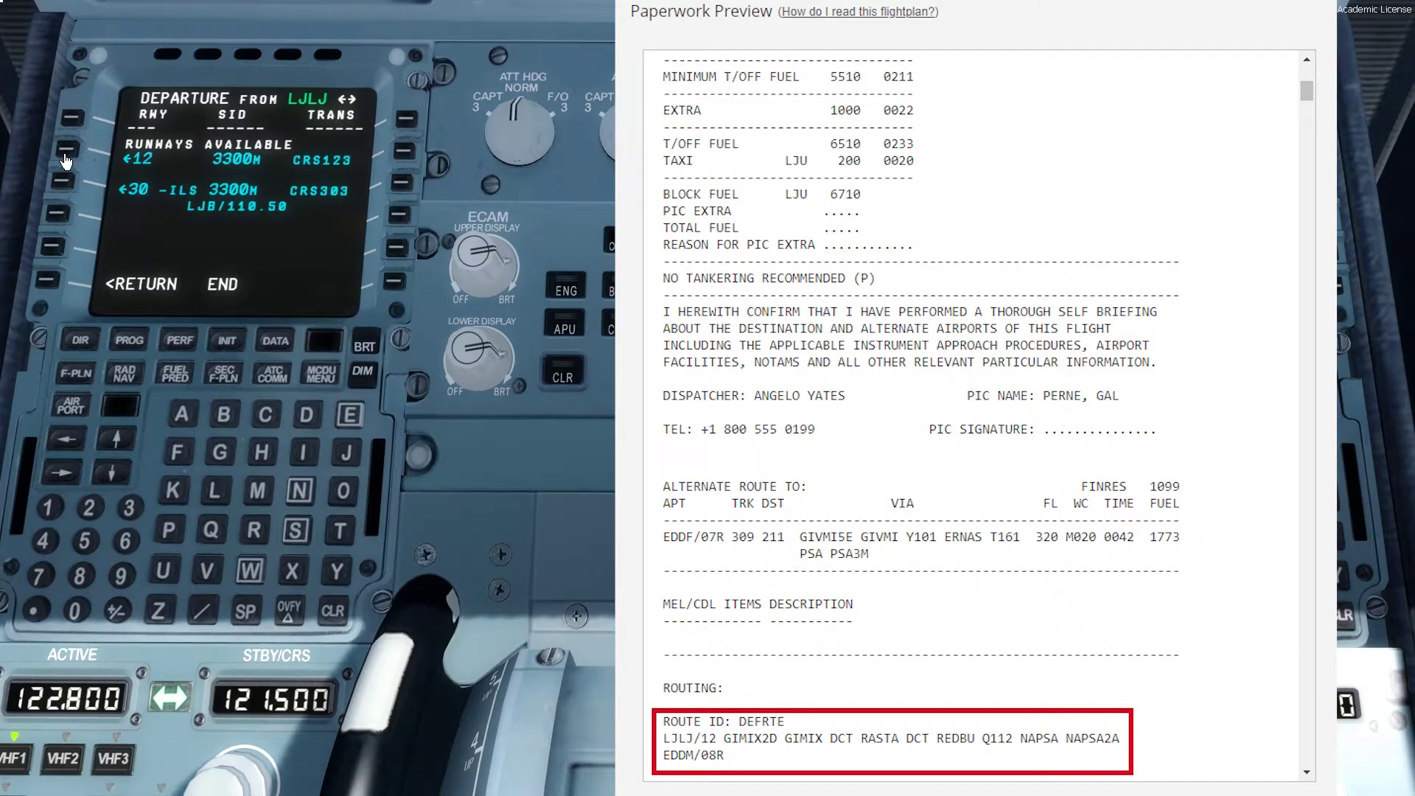
click(65, 155)
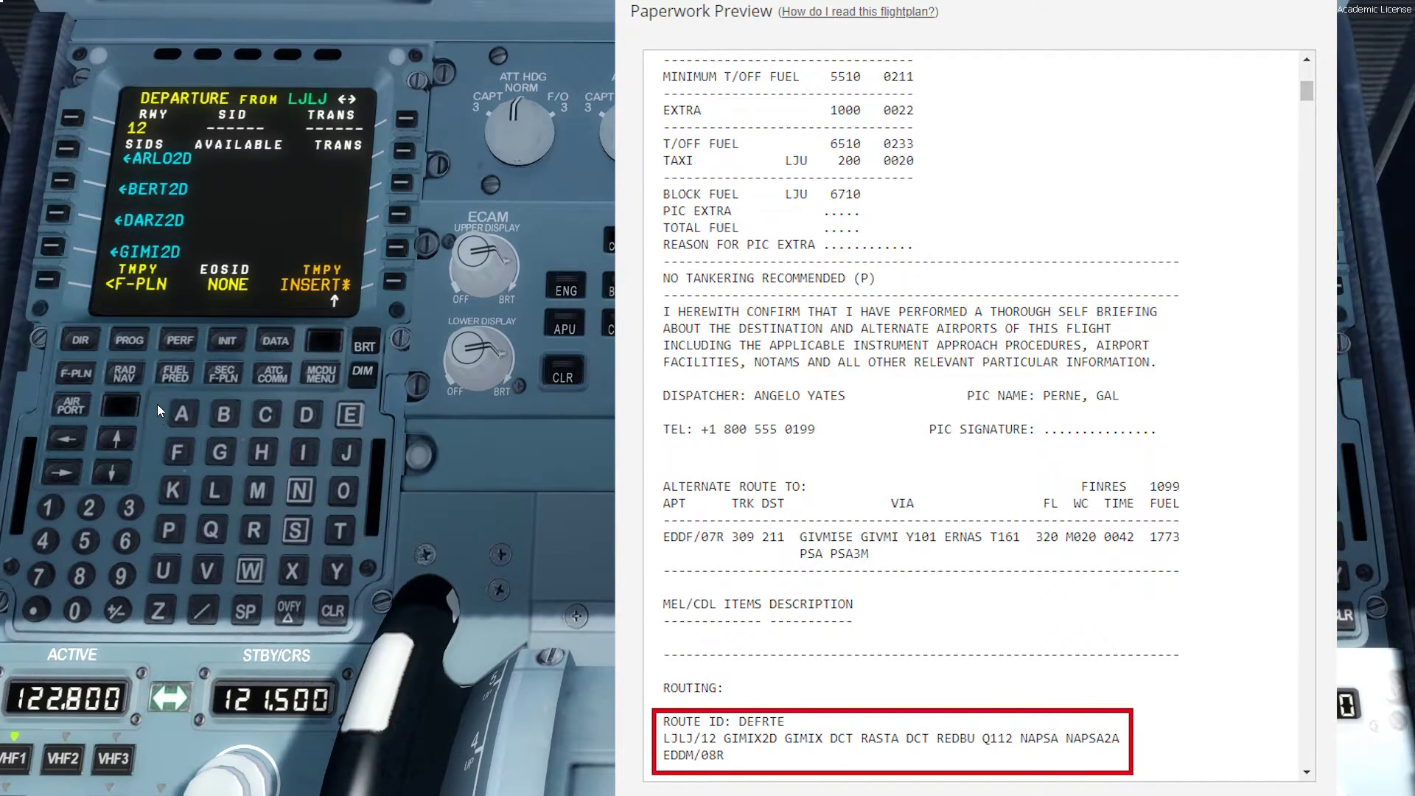
click(64, 253)
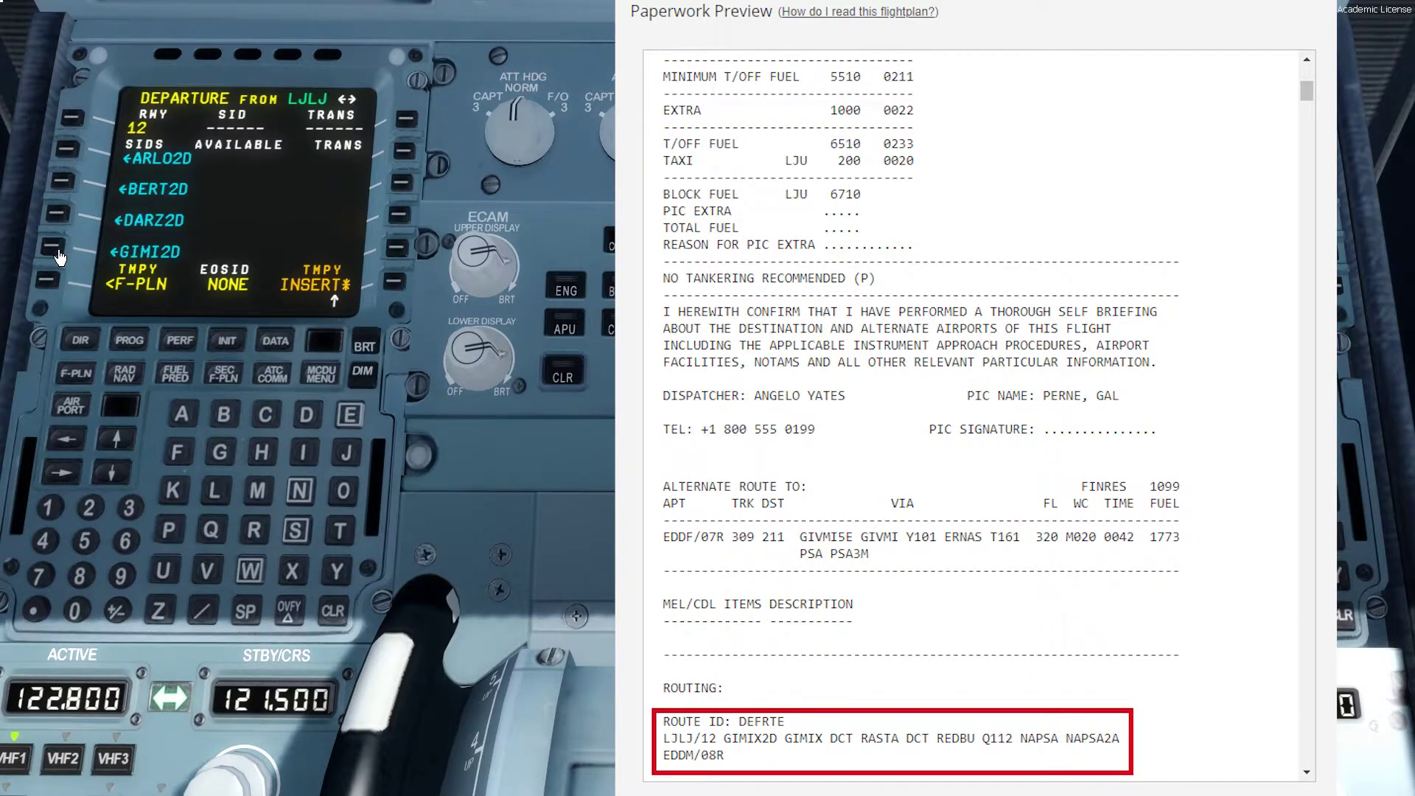
click(394, 293)
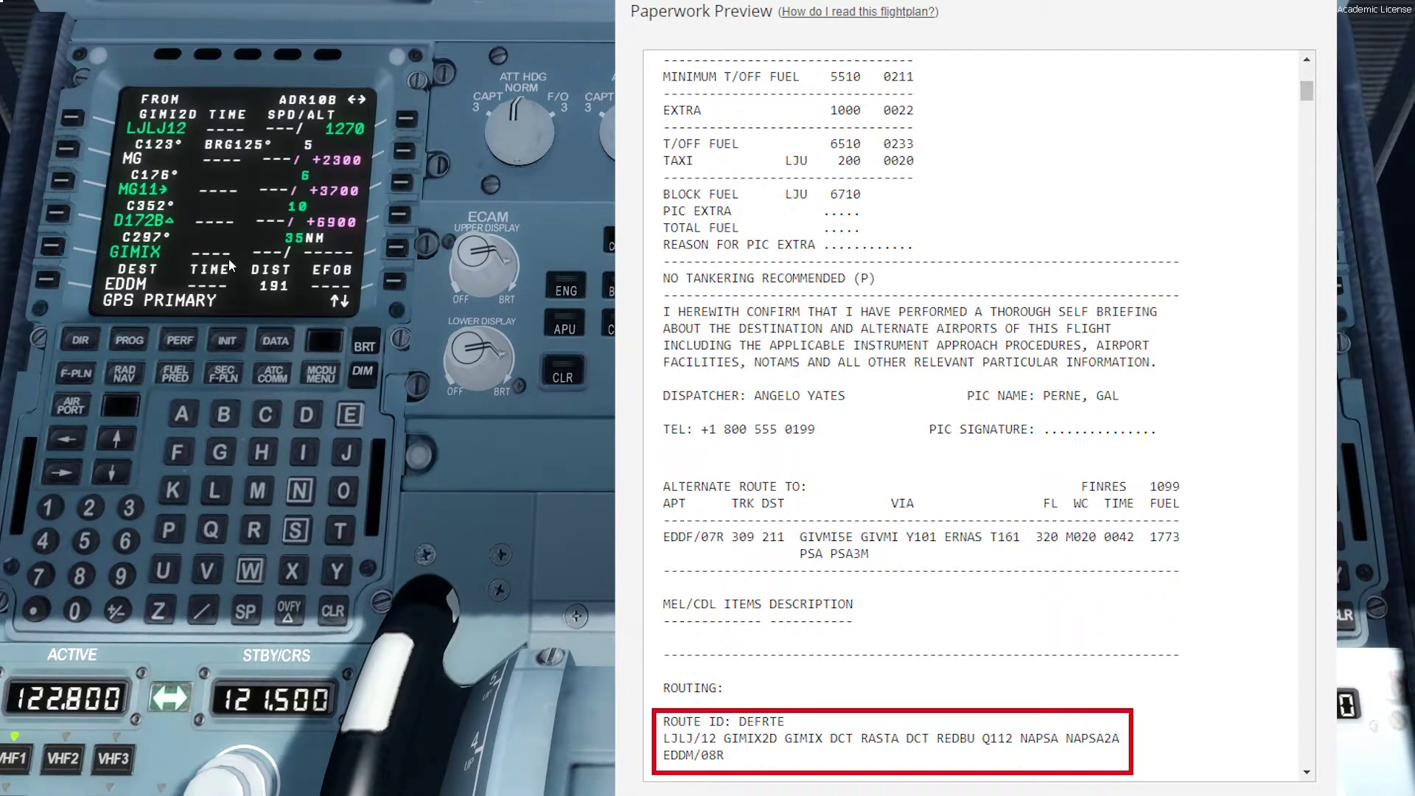
Scroll the flight plan down to show the discontinuity and EDDM.
click(117, 440)
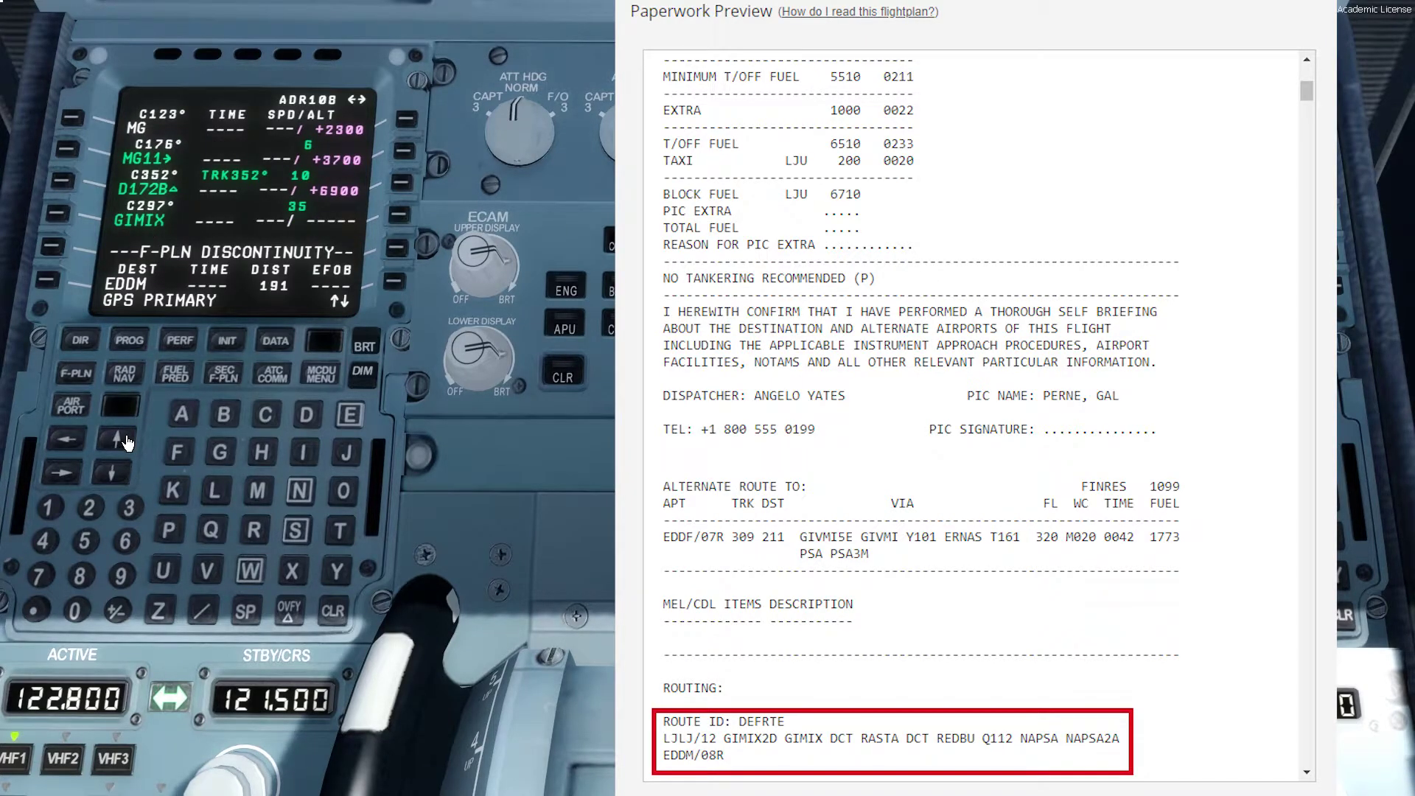
click(125, 441)
click(126, 441)
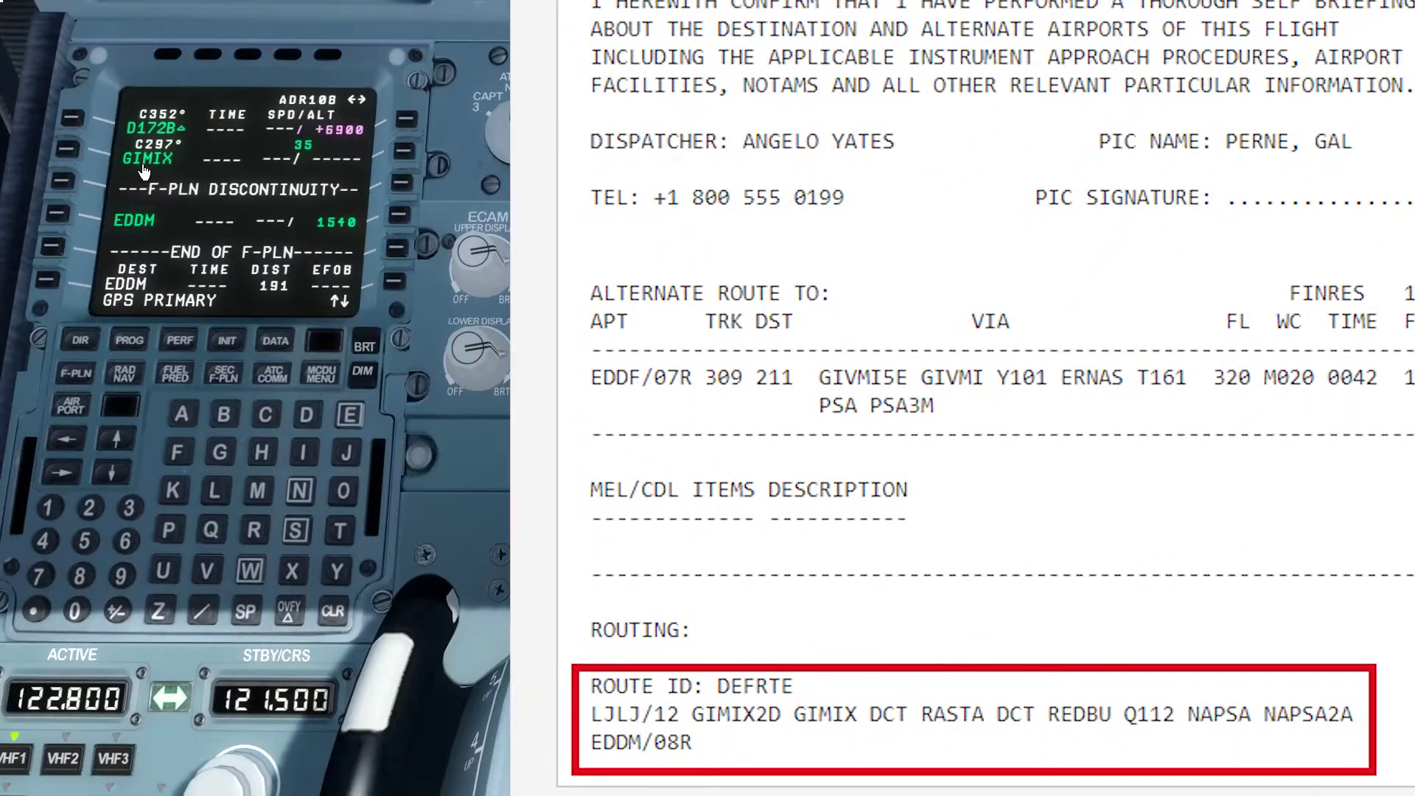
Insert waypoint RASTA after GIMIX in the flight plan.
click(254, 530)
click(182, 415)
click(296, 530)
click(340, 531)
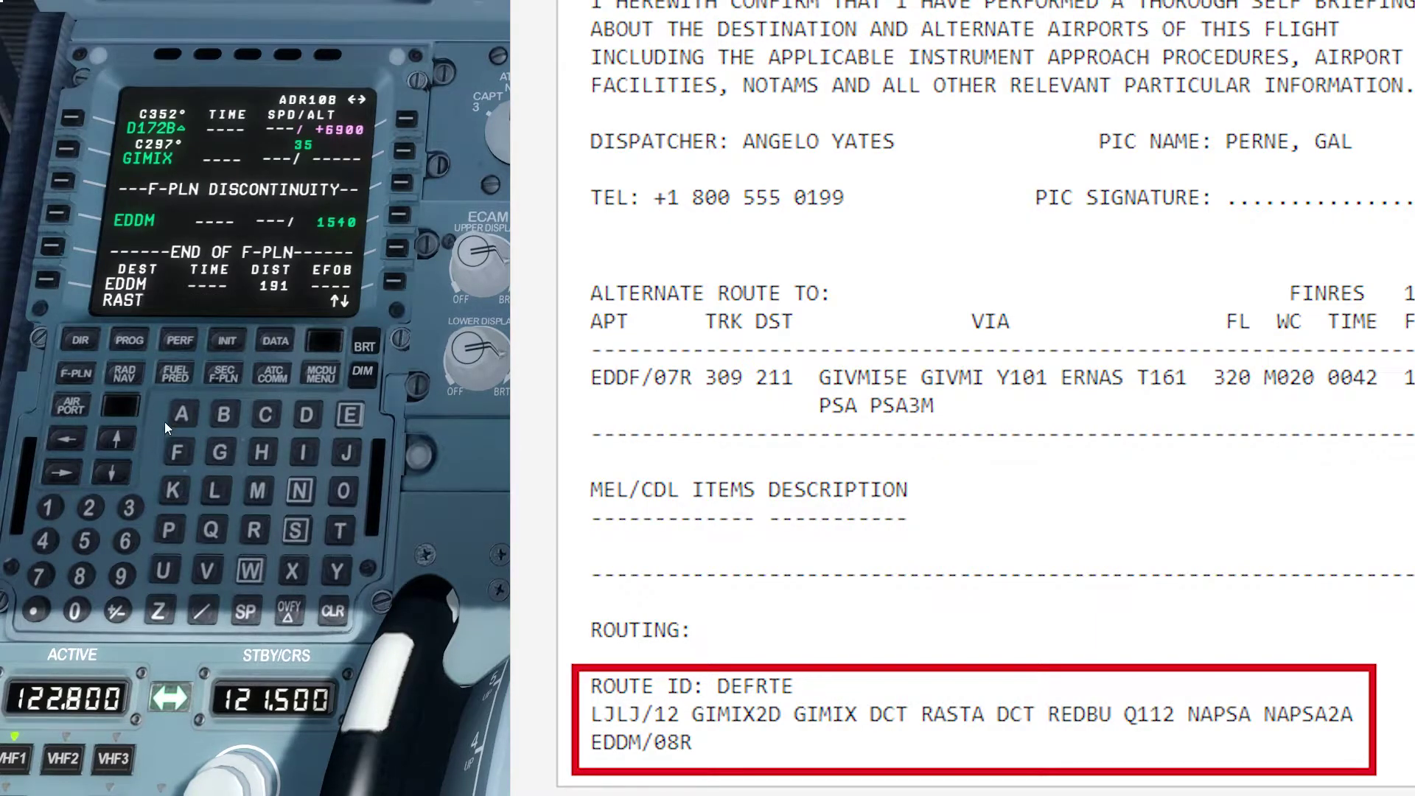
click(181, 415)
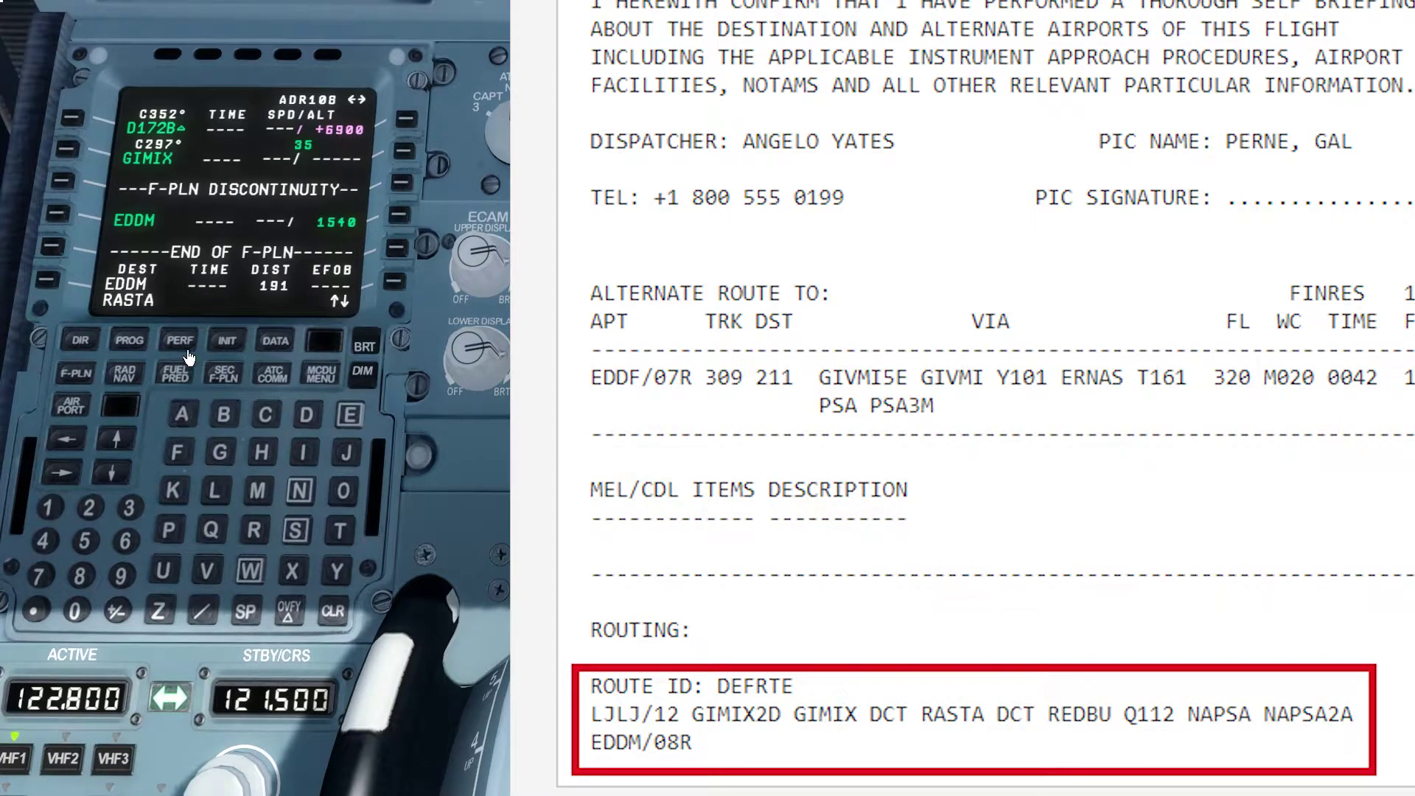
click(62, 189)
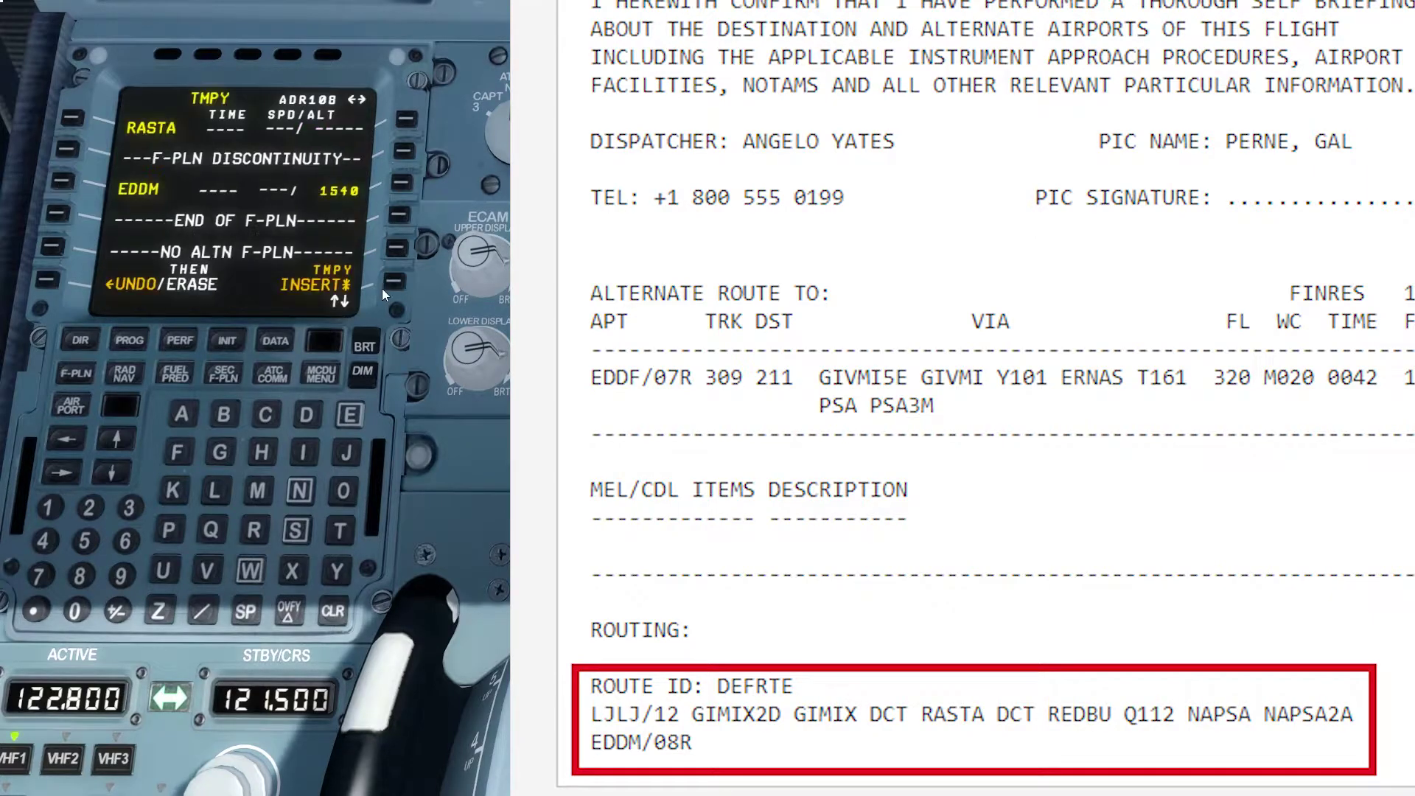
click(393, 283)
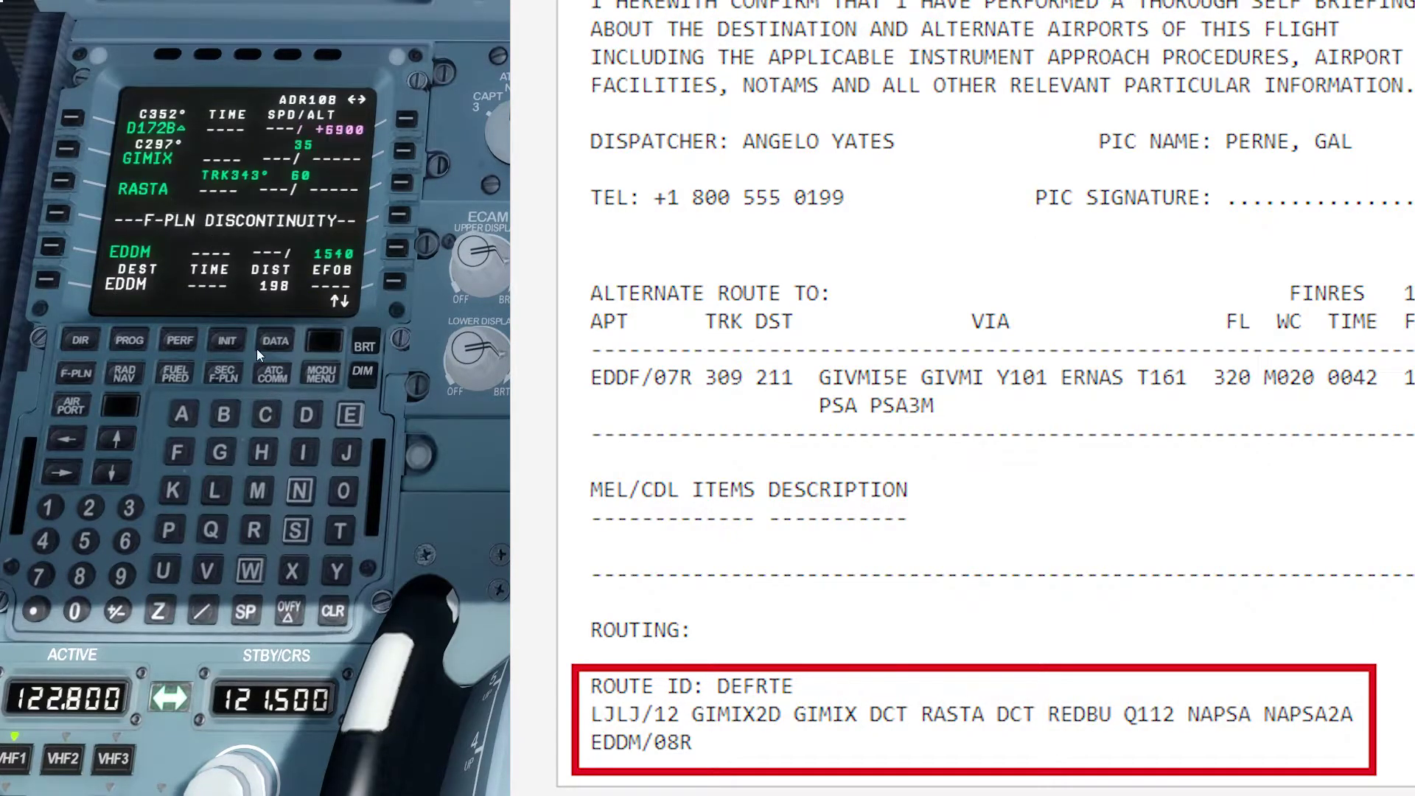
Insert waypoint REDBU after RASTA and bring up its lateral revision page.
click(257, 537)
click(350, 415)
click(307, 416)
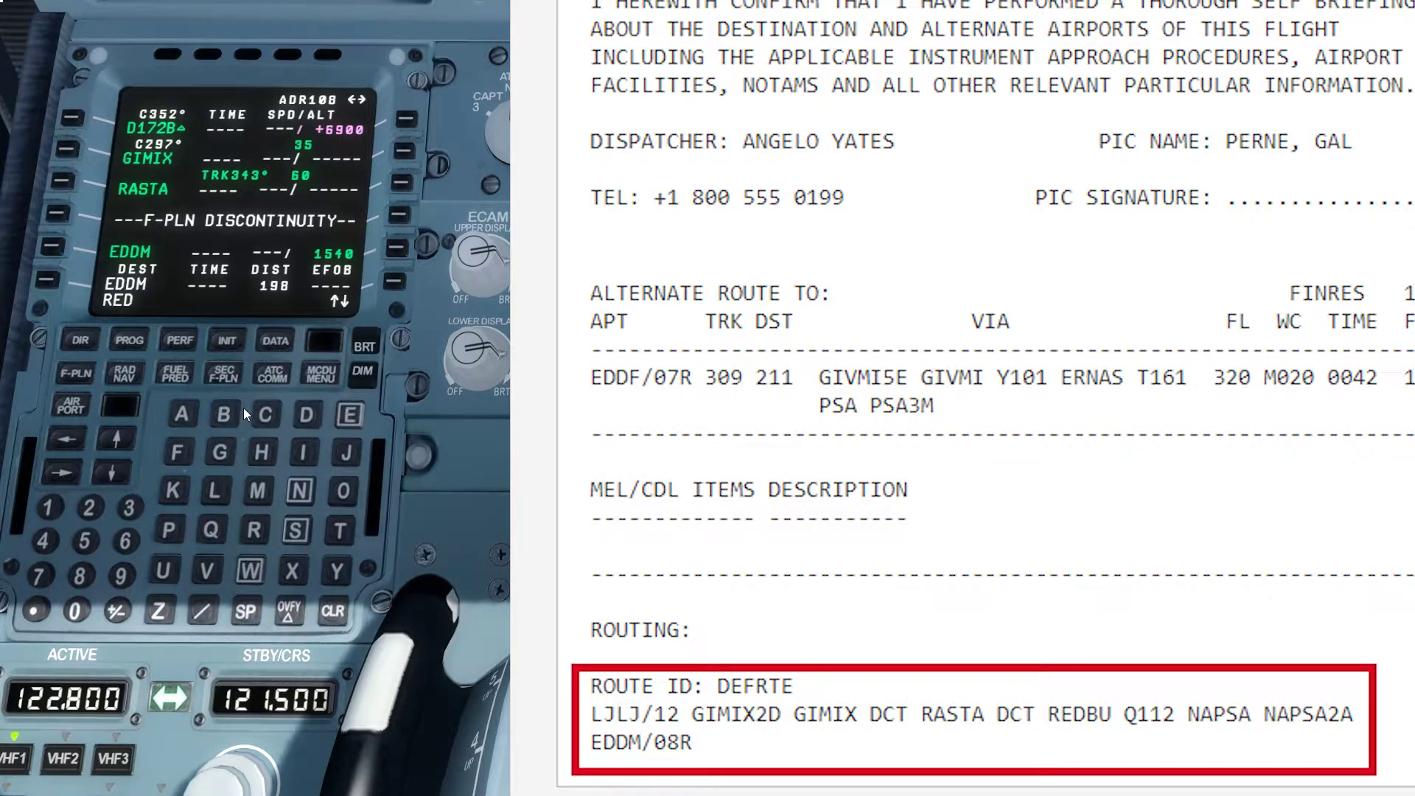
click(230, 417)
click(164, 574)
click(58, 219)
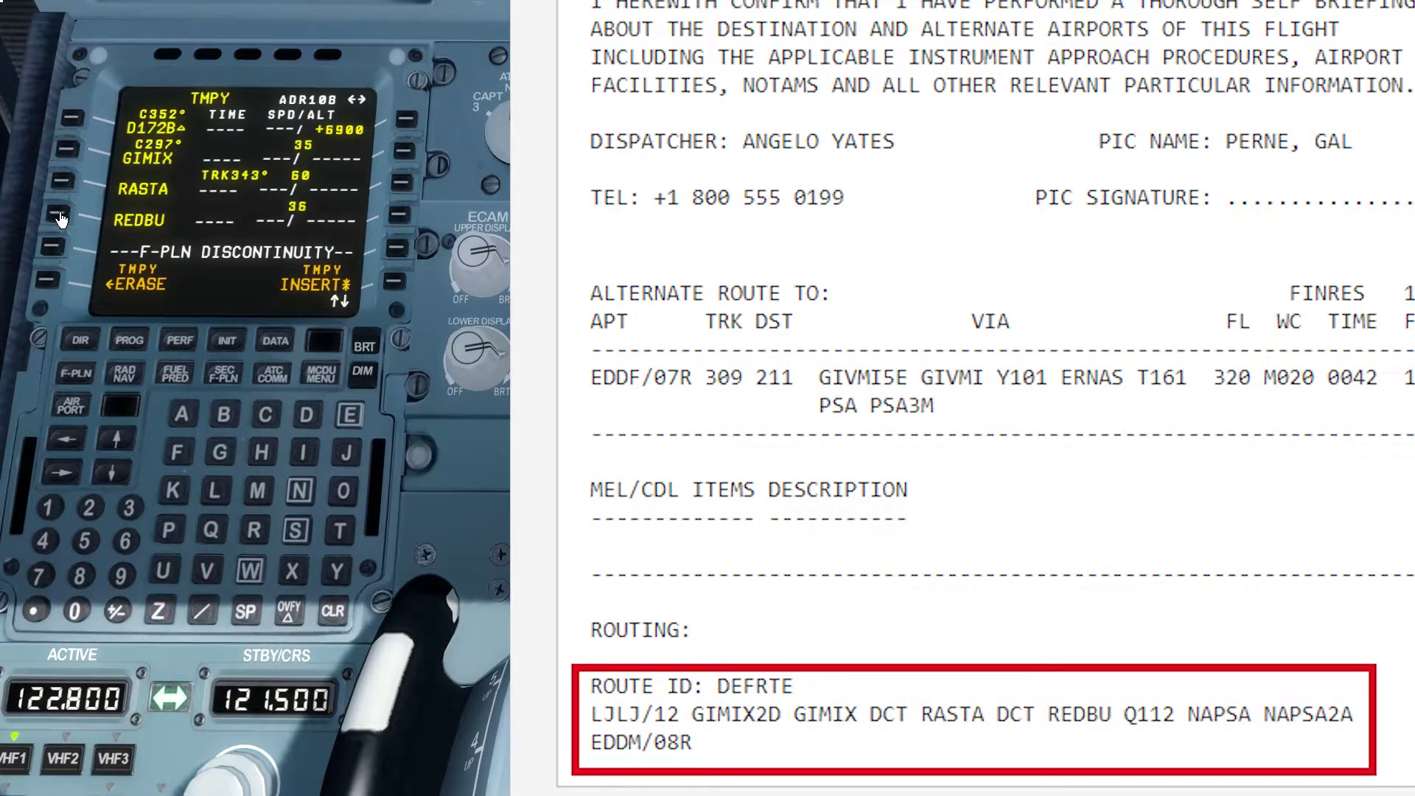
click(393, 283)
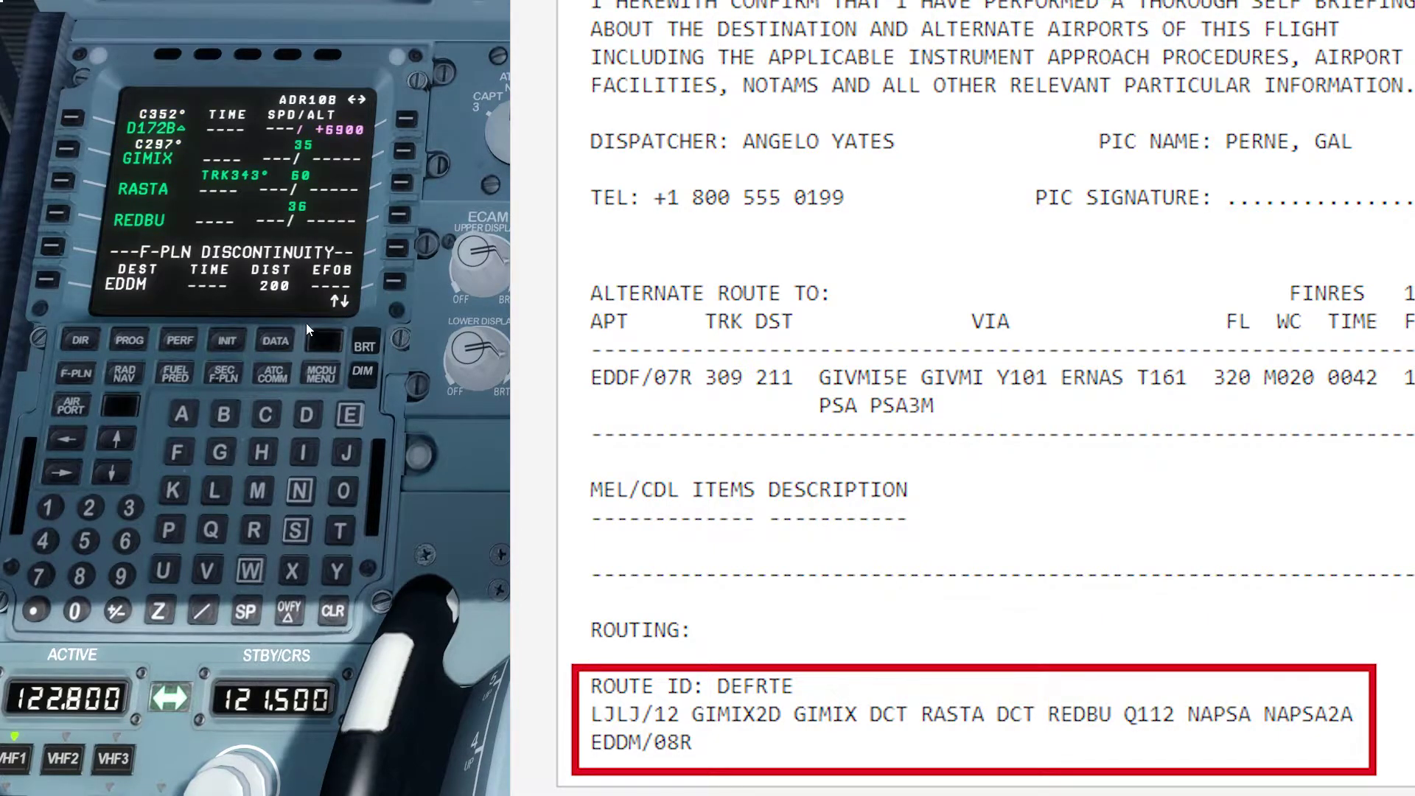
click(56, 216)
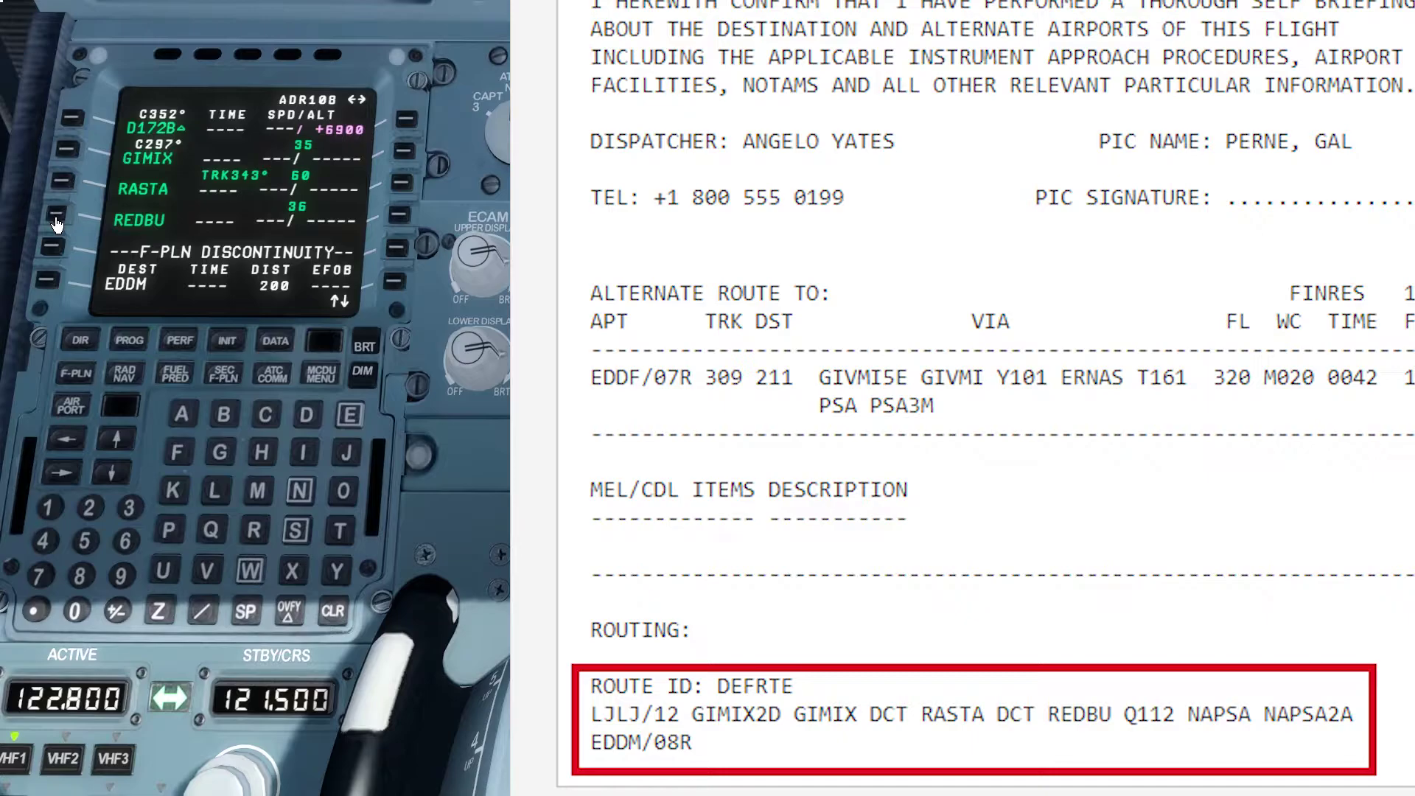
Enter airway Q112 as the VIA from REDBU.
click(396, 251)
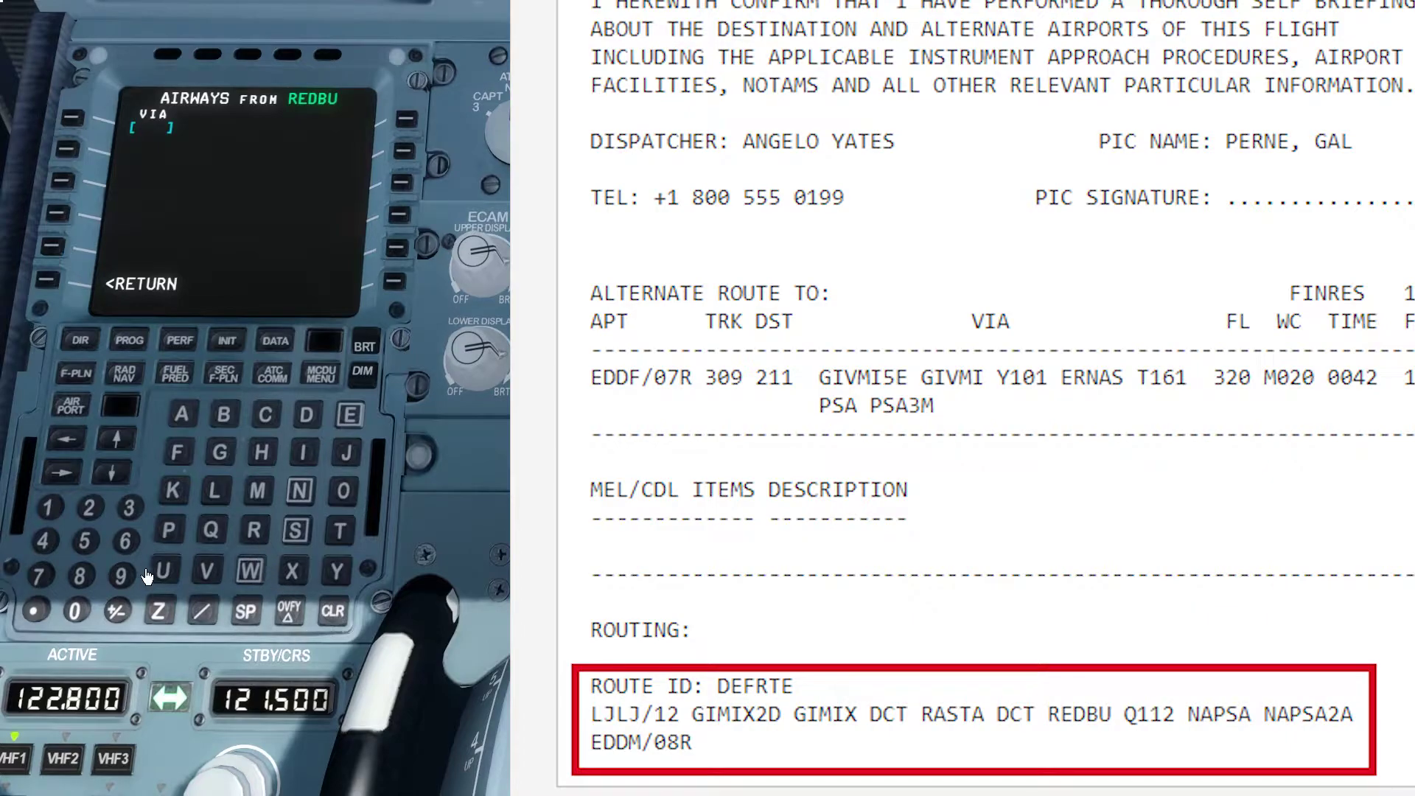
click(212, 541)
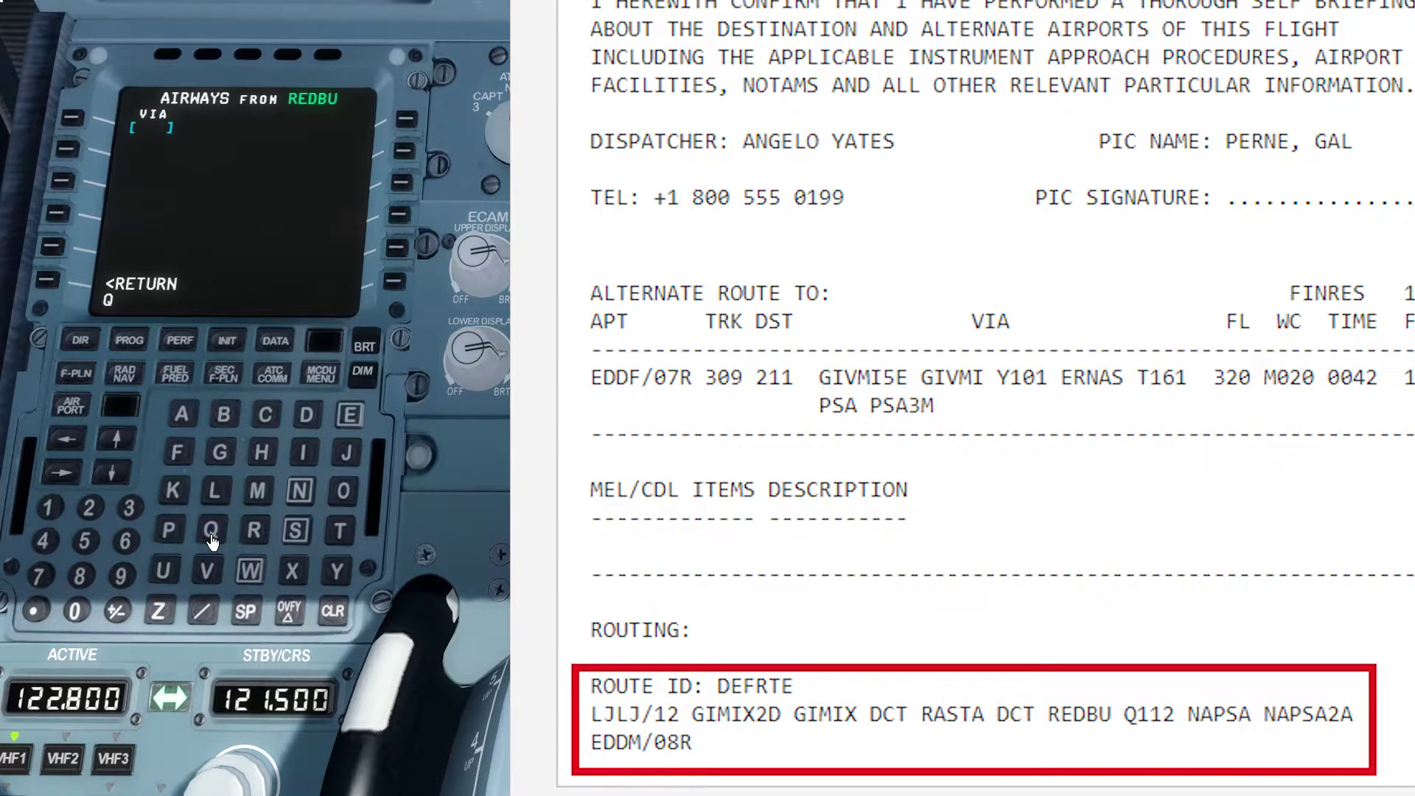
click(50, 515)
click(49, 509)
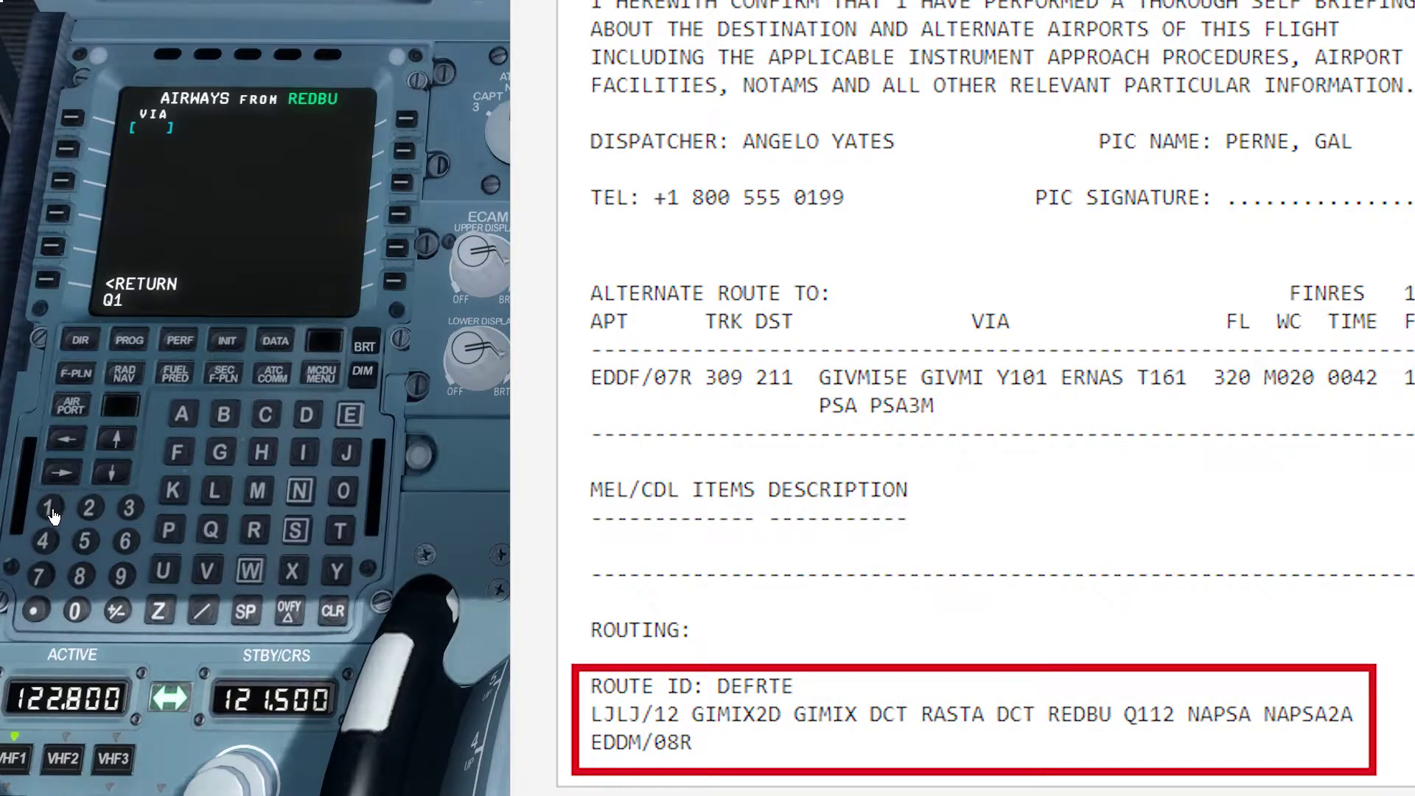
click(89, 509)
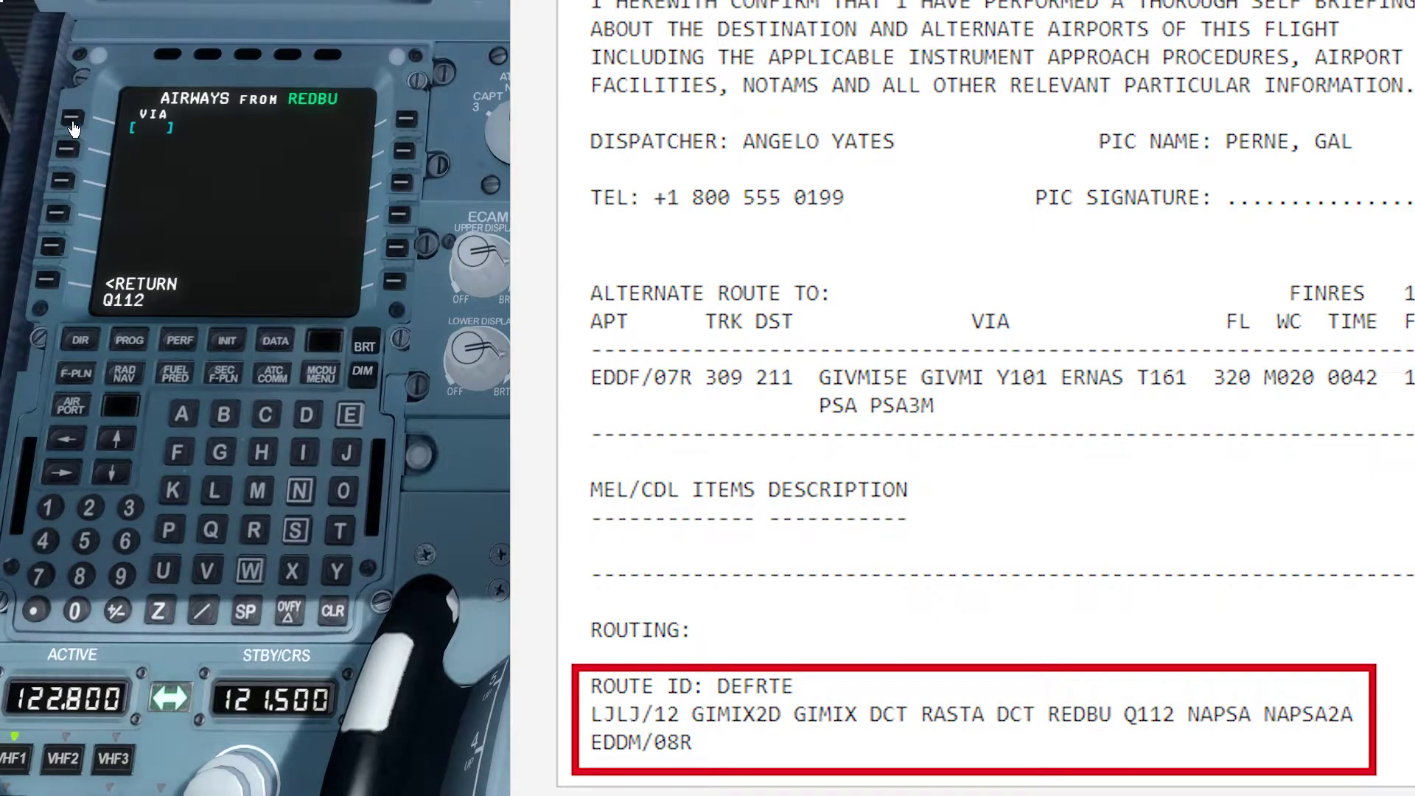
click(73, 128)
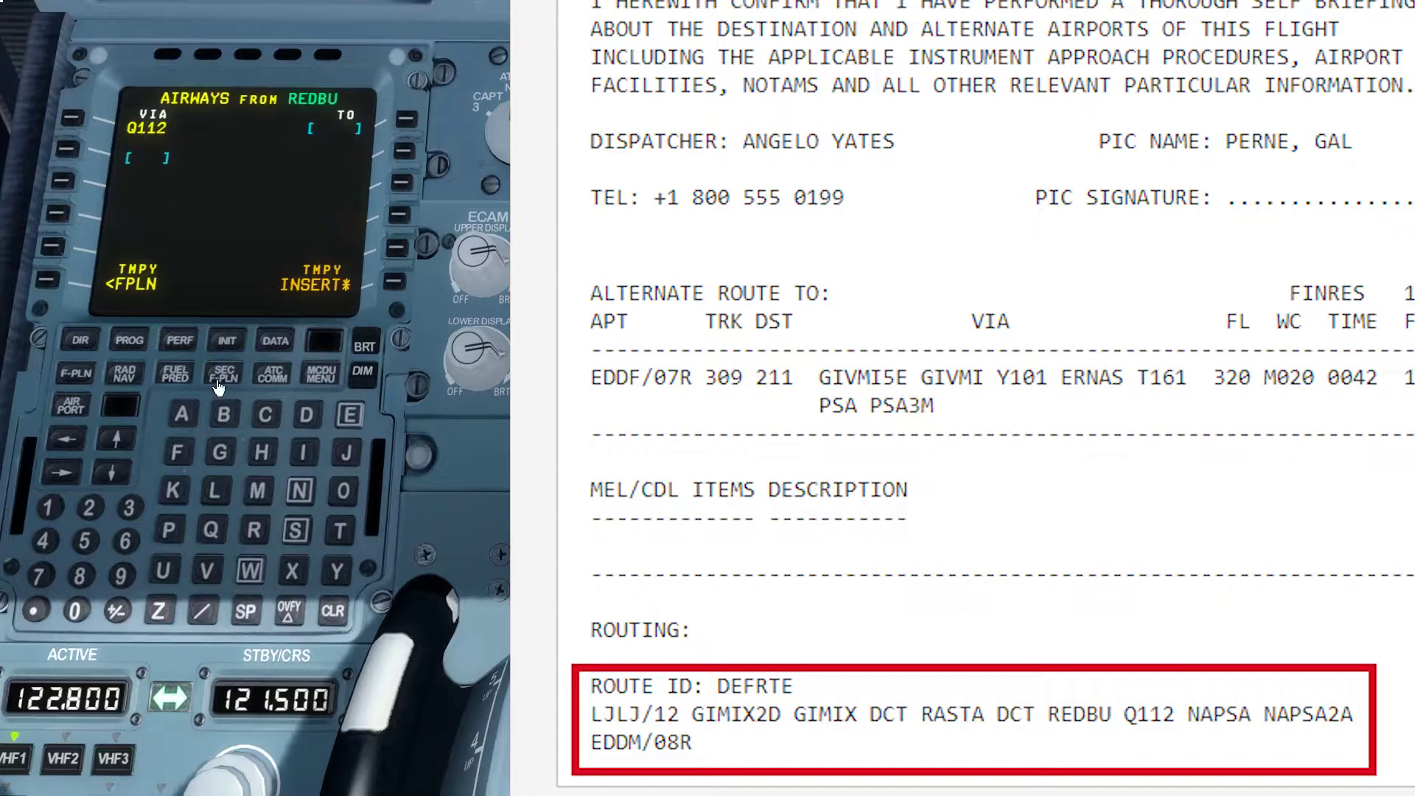
Set NAPSA as the airway end point and insert the Q112 routing.
click(299, 490)
click(181, 414)
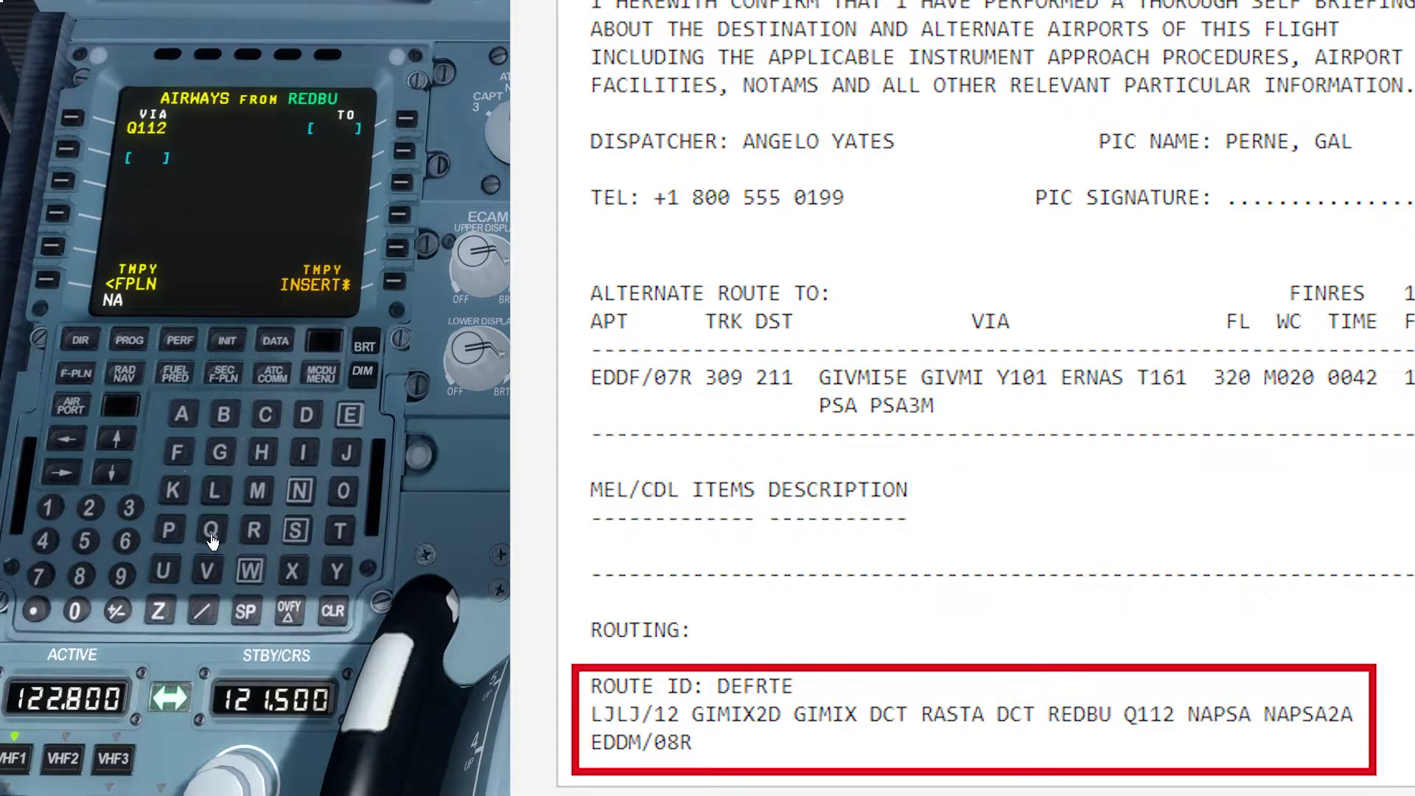
click(169, 530)
click(296, 530)
click(182, 414)
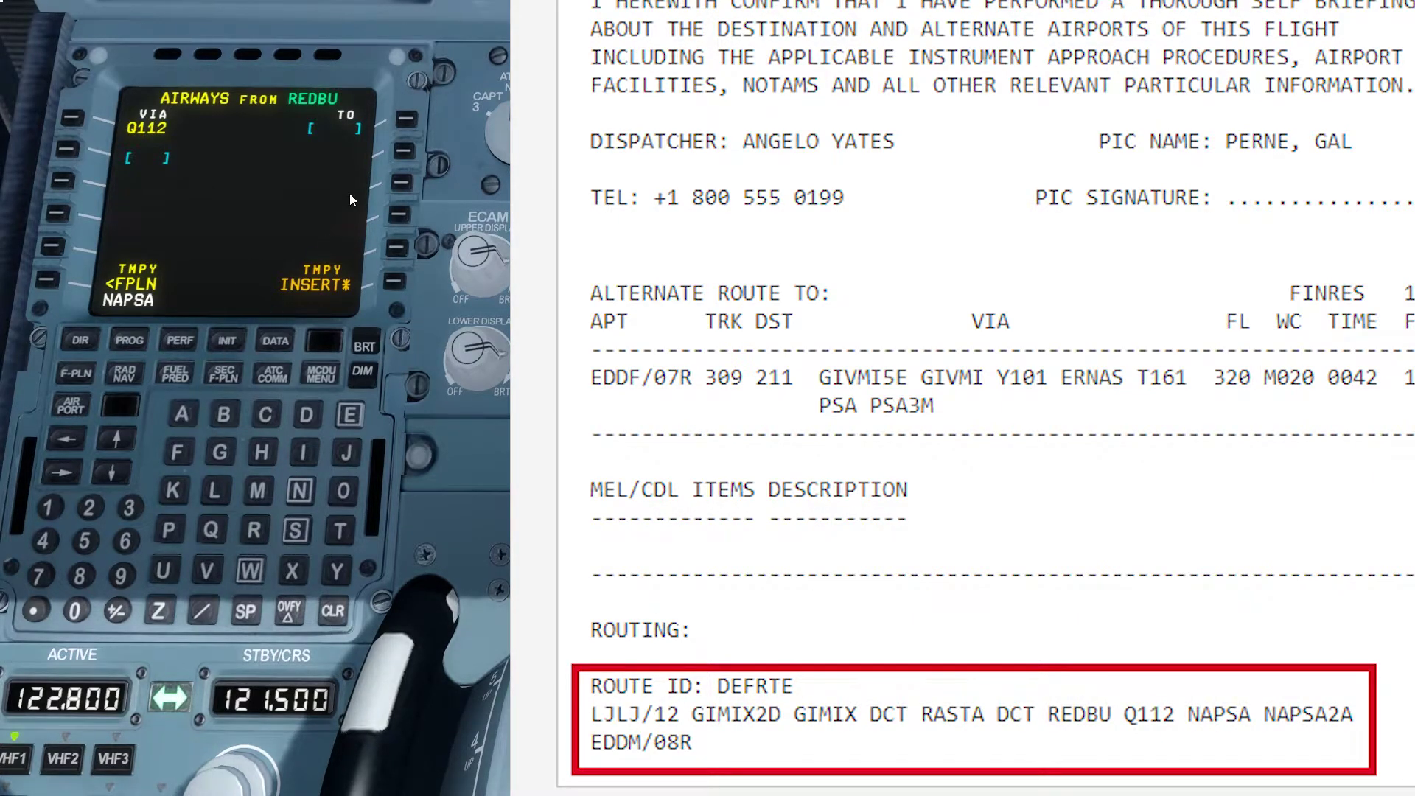
click(406, 118)
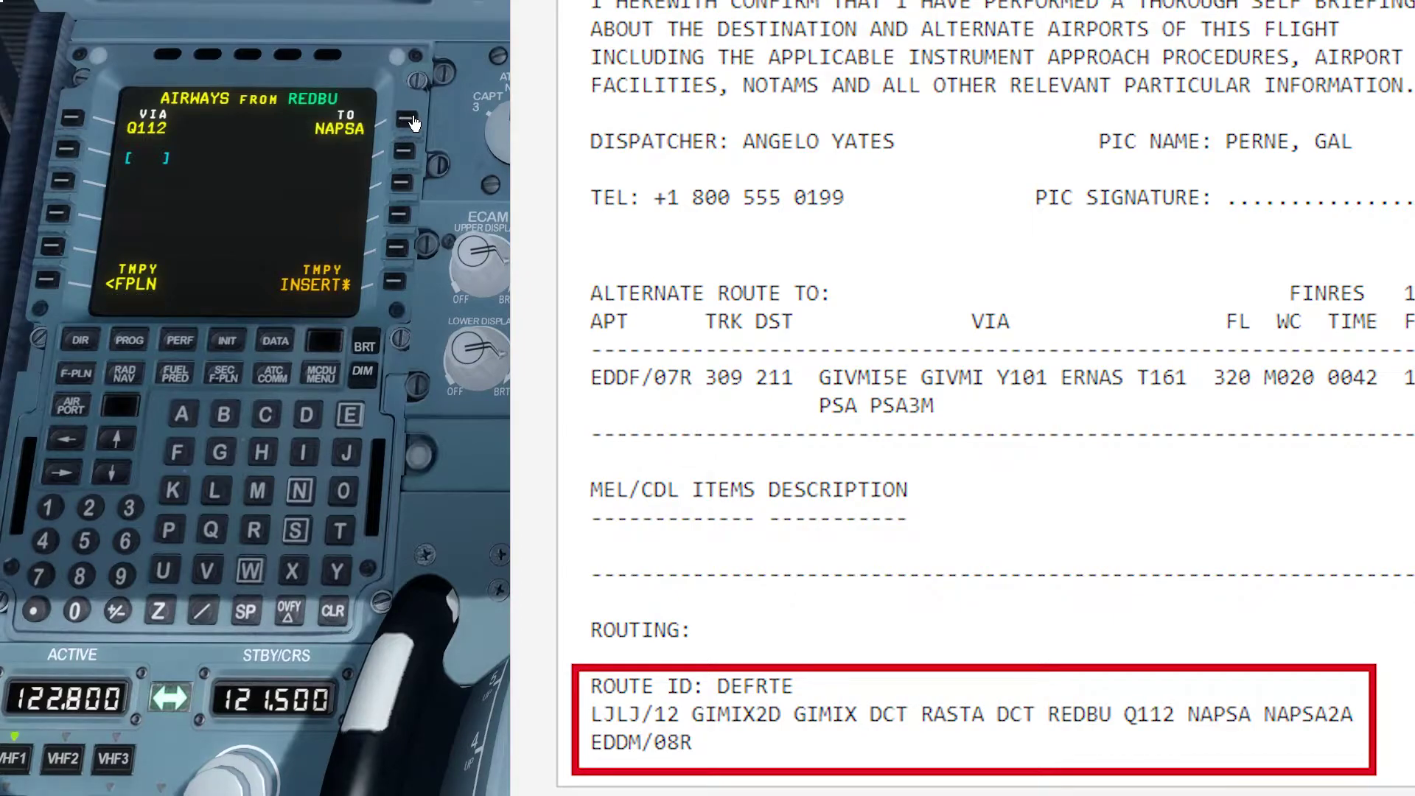
click(393, 286)
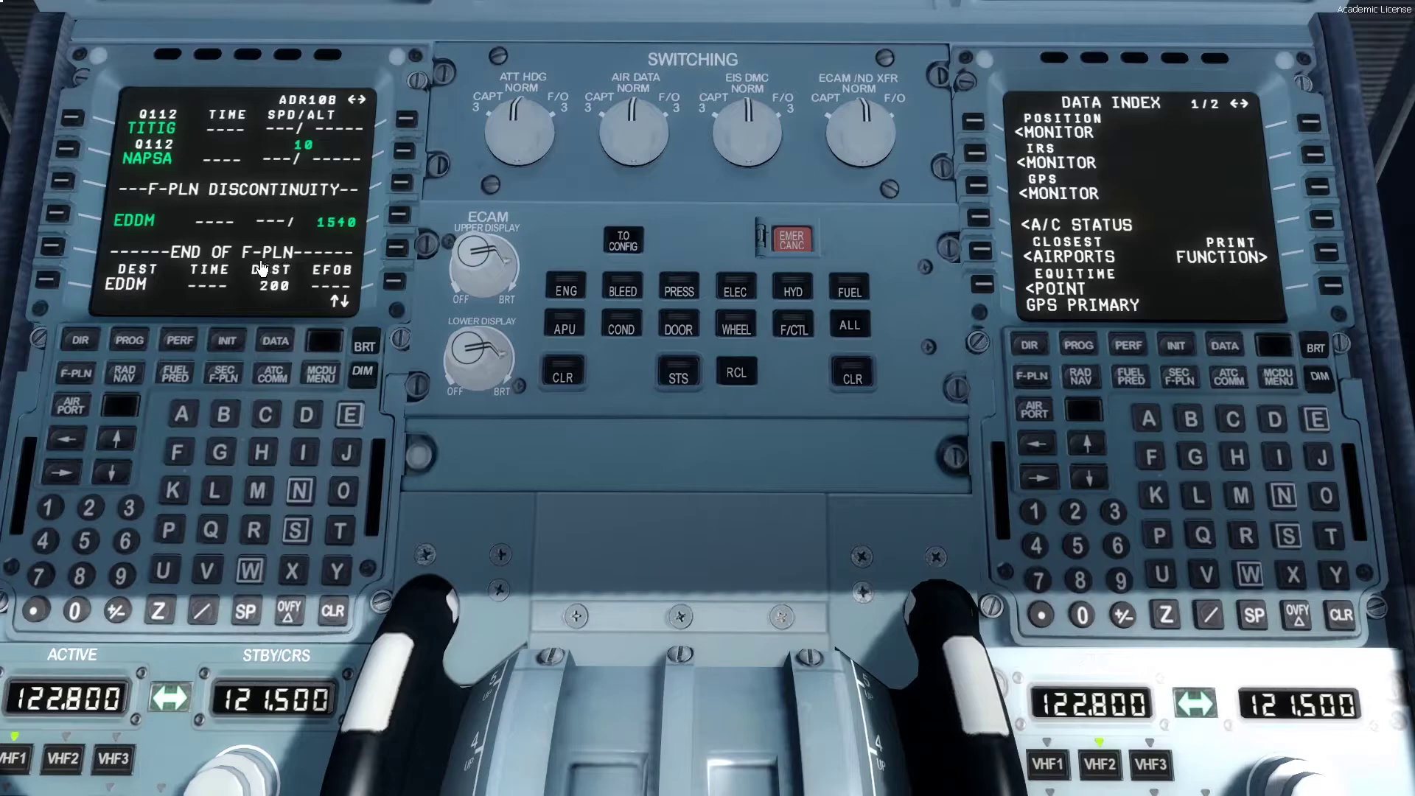
For the EDDM arrival, select the ILS08R approach and the NAPS3A STAR.
click(58, 217)
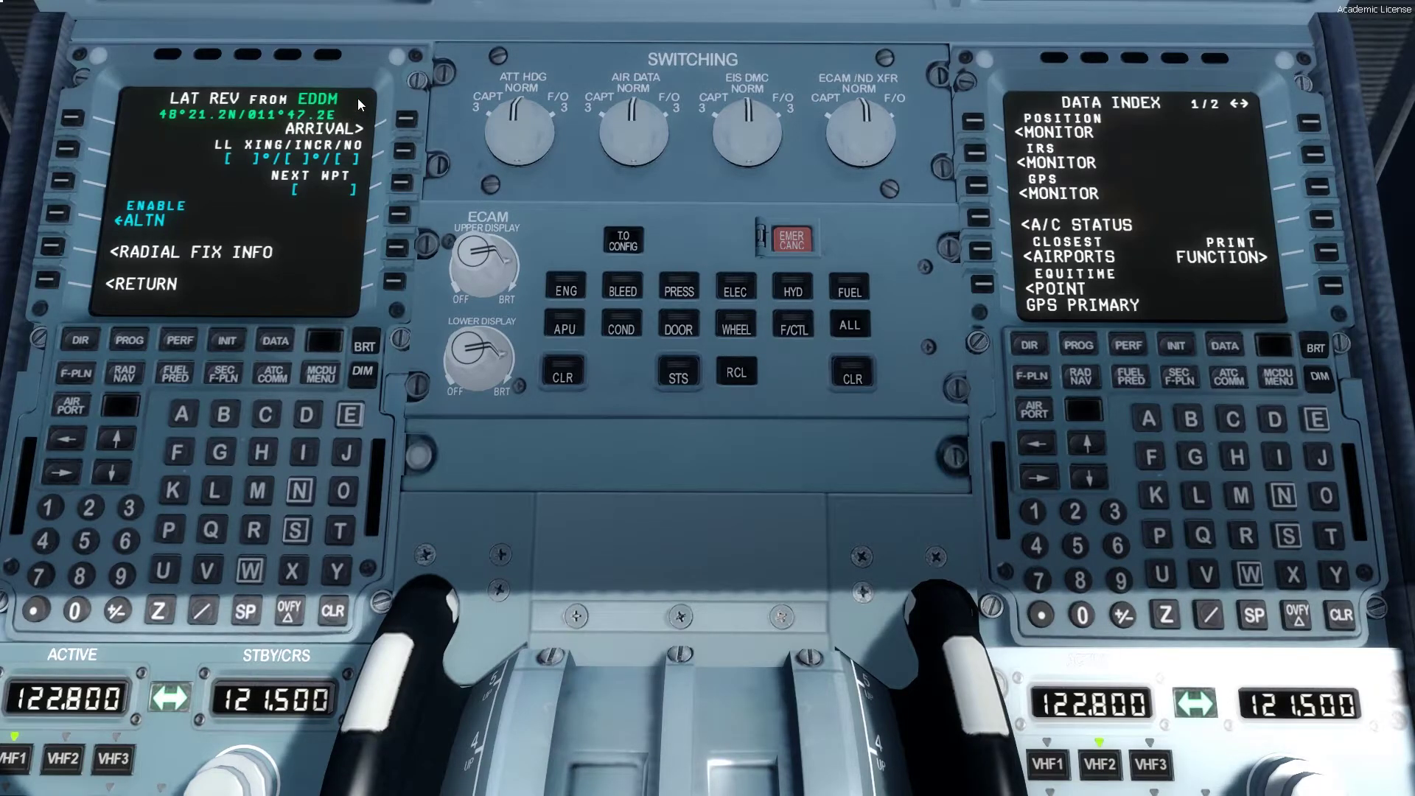
click(407, 121)
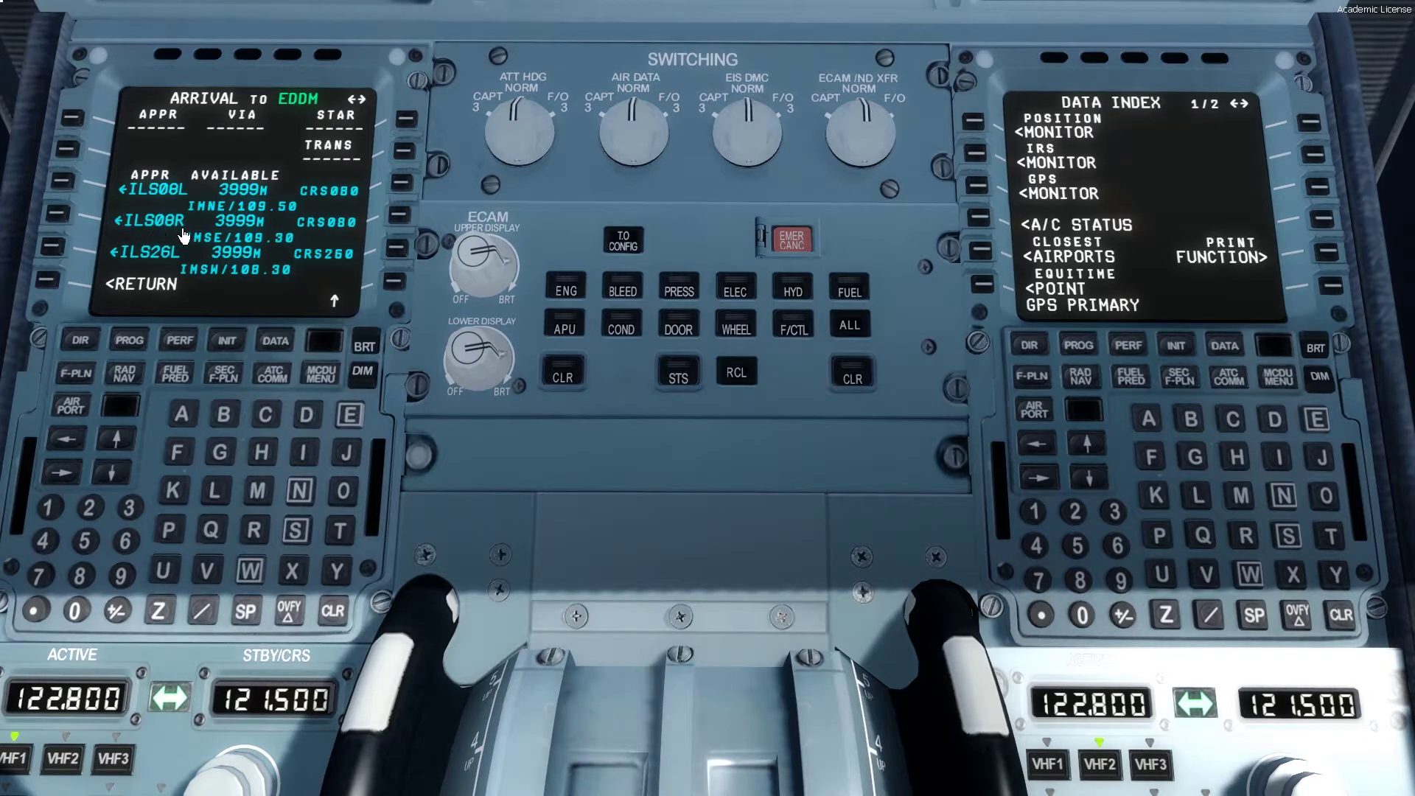
click(55, 215)
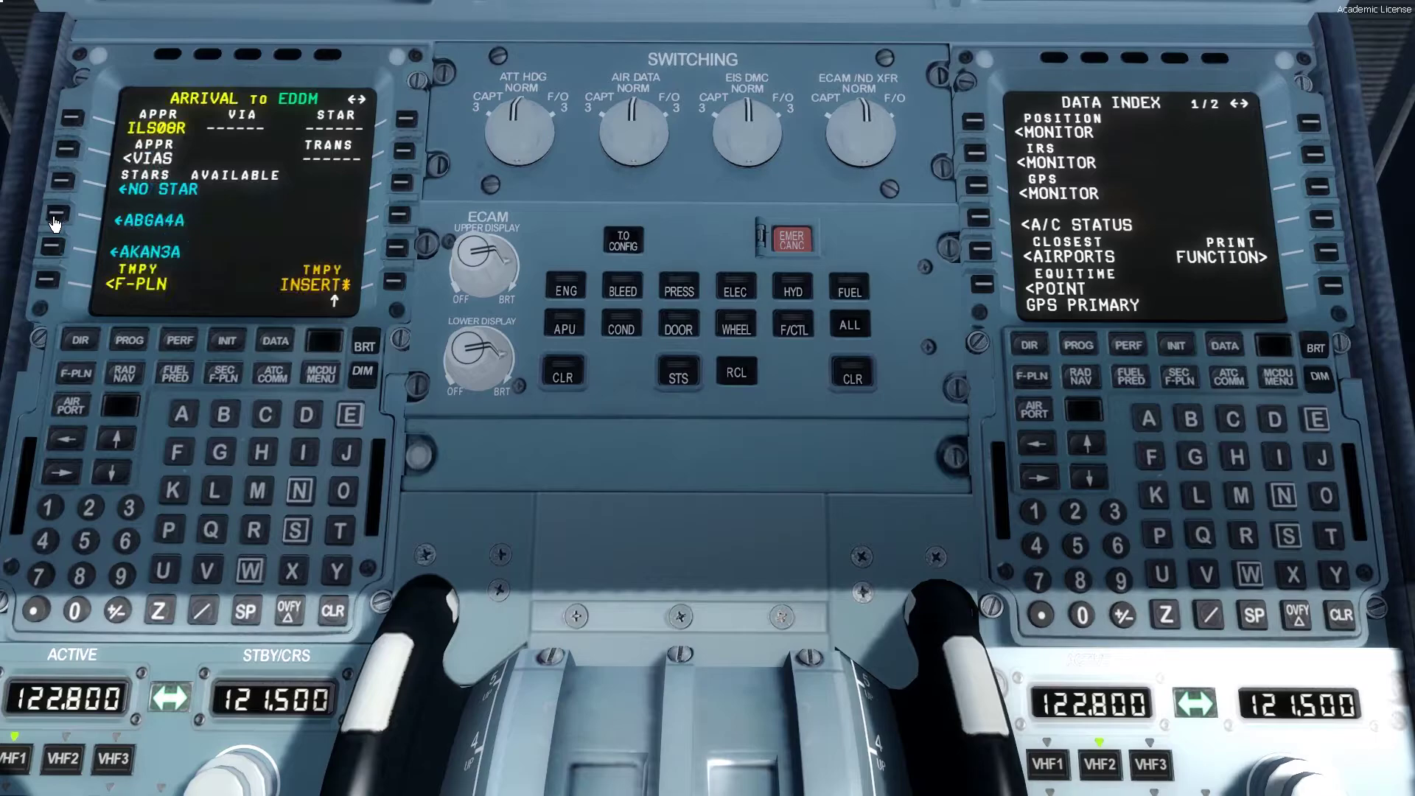
click(122, 443)
click(122, 443)
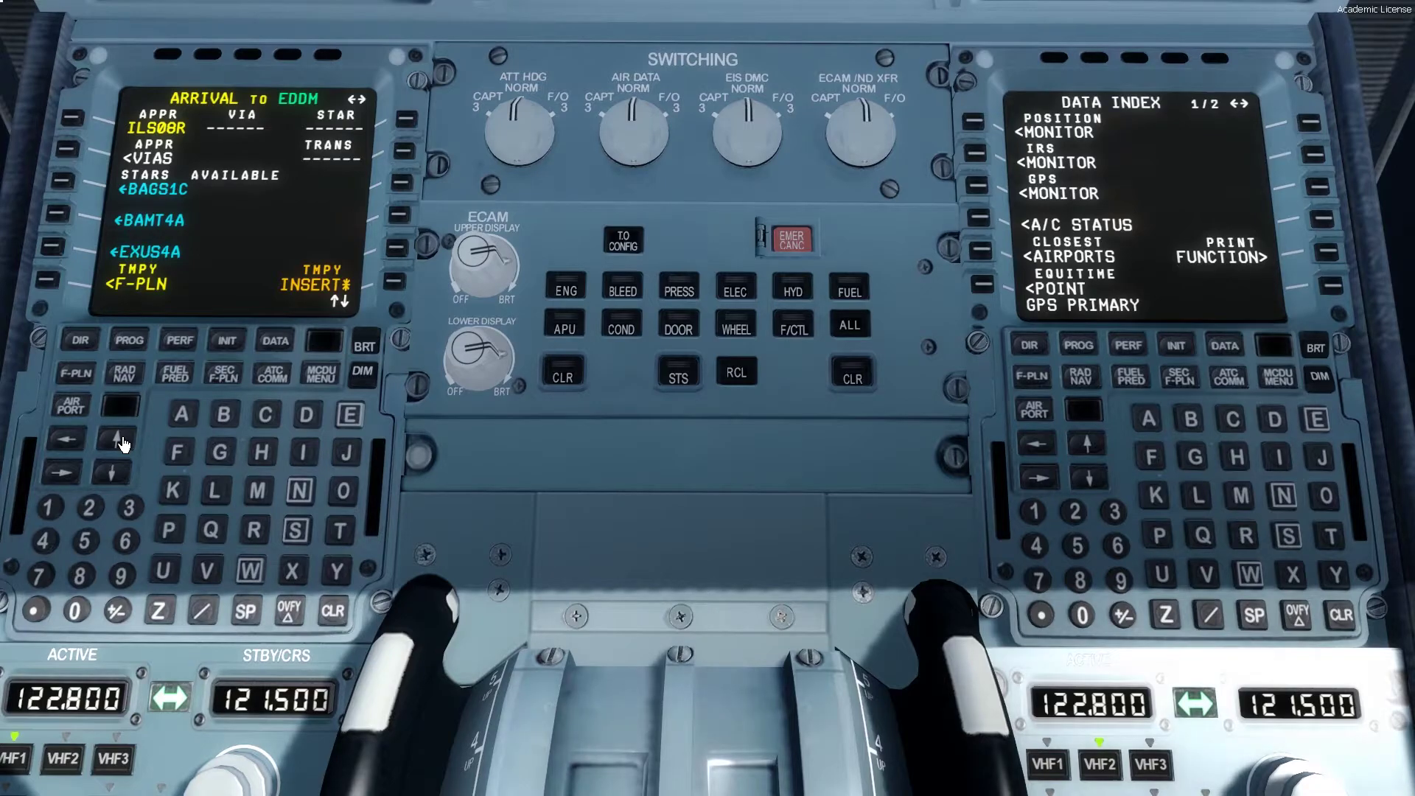
click(122, 443)
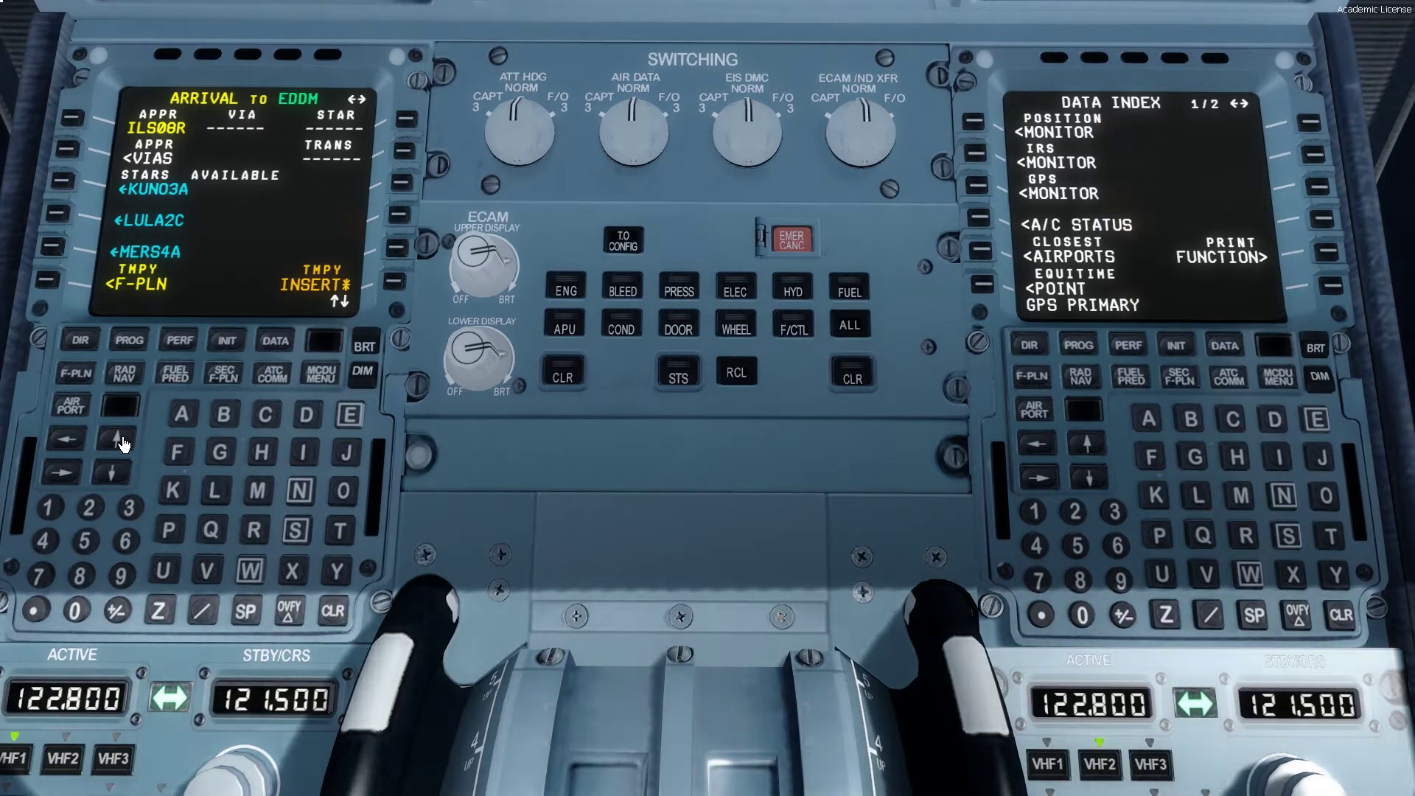
click(118, 440)
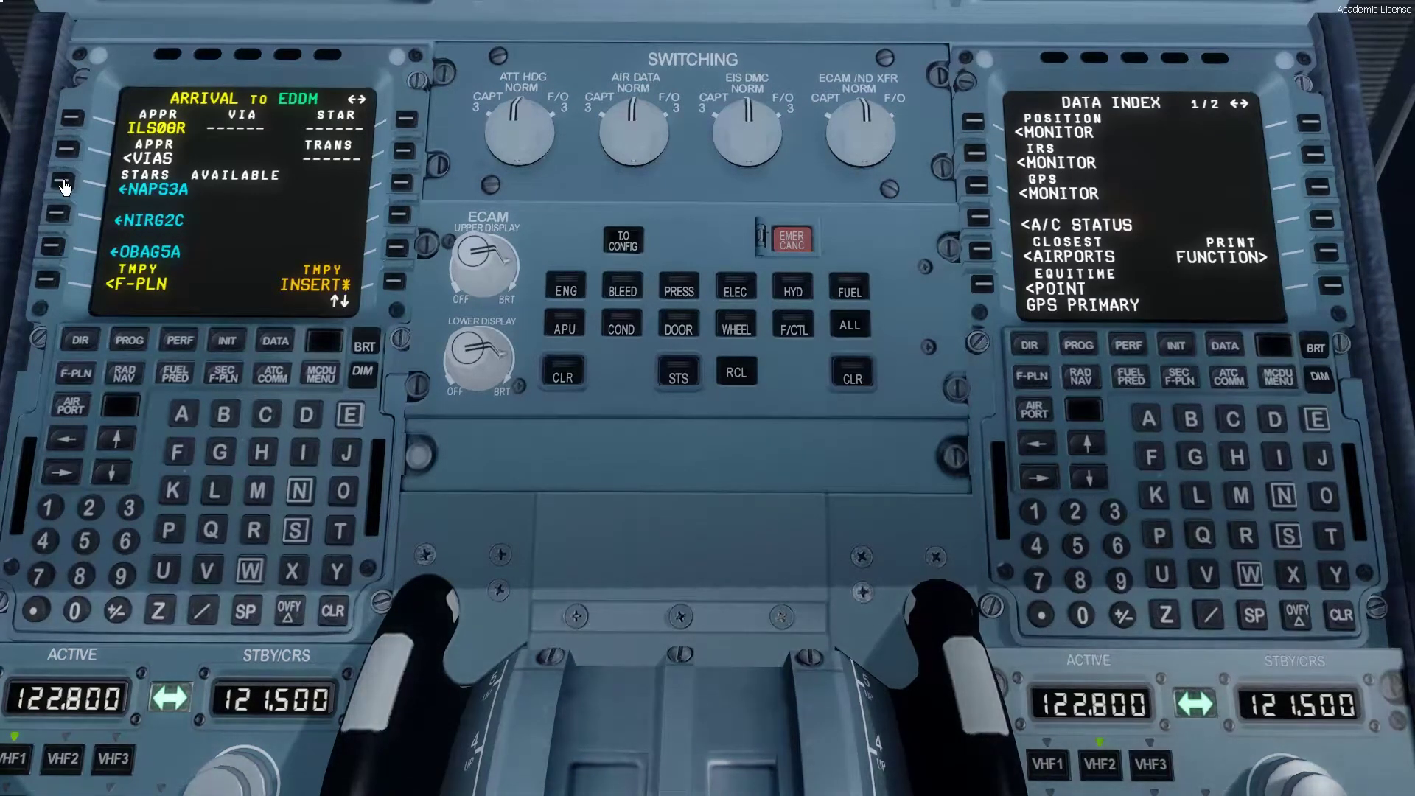
click(63, 182)
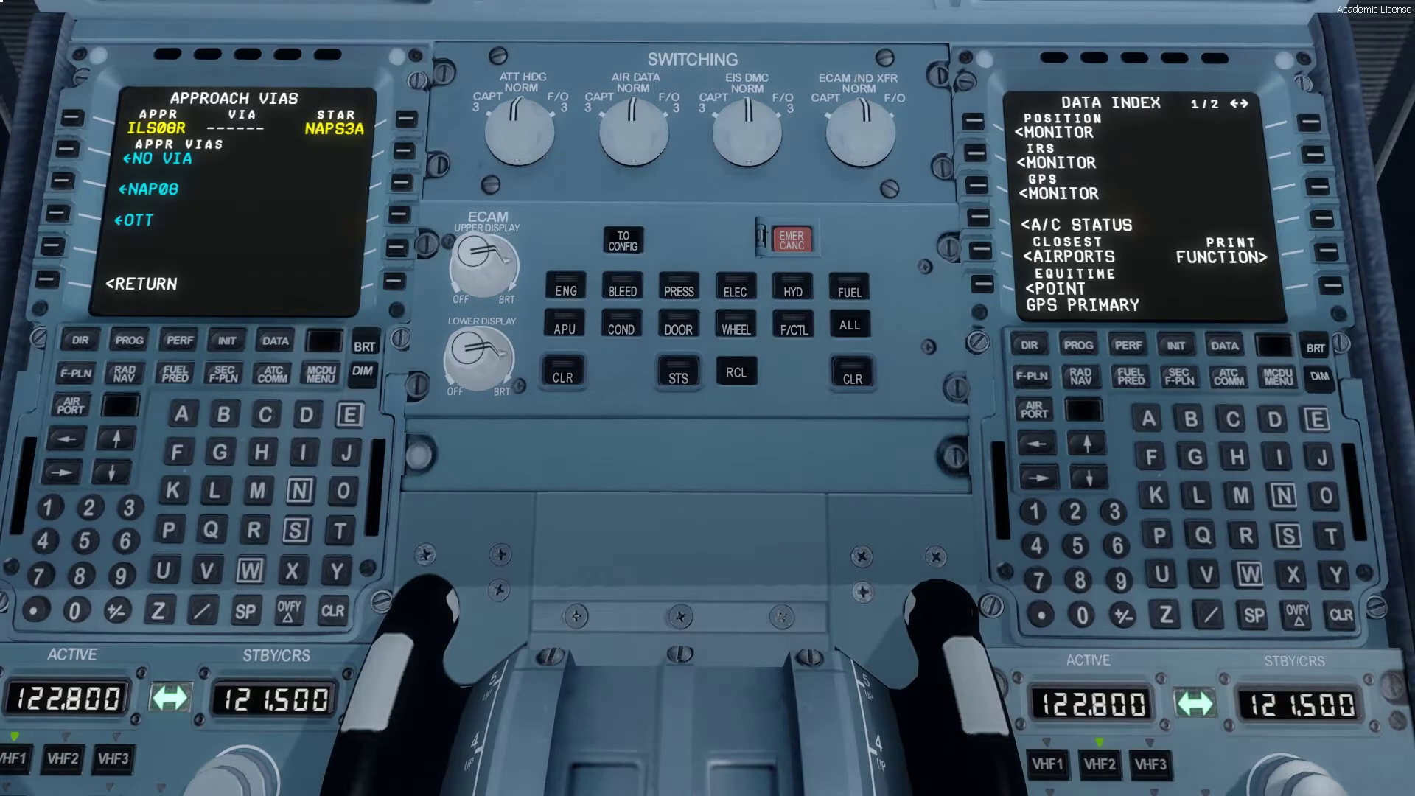
Choose the NAP08 via, insert the arrival, and try clearing the flight-plan discontinuity.
click(63, 188)
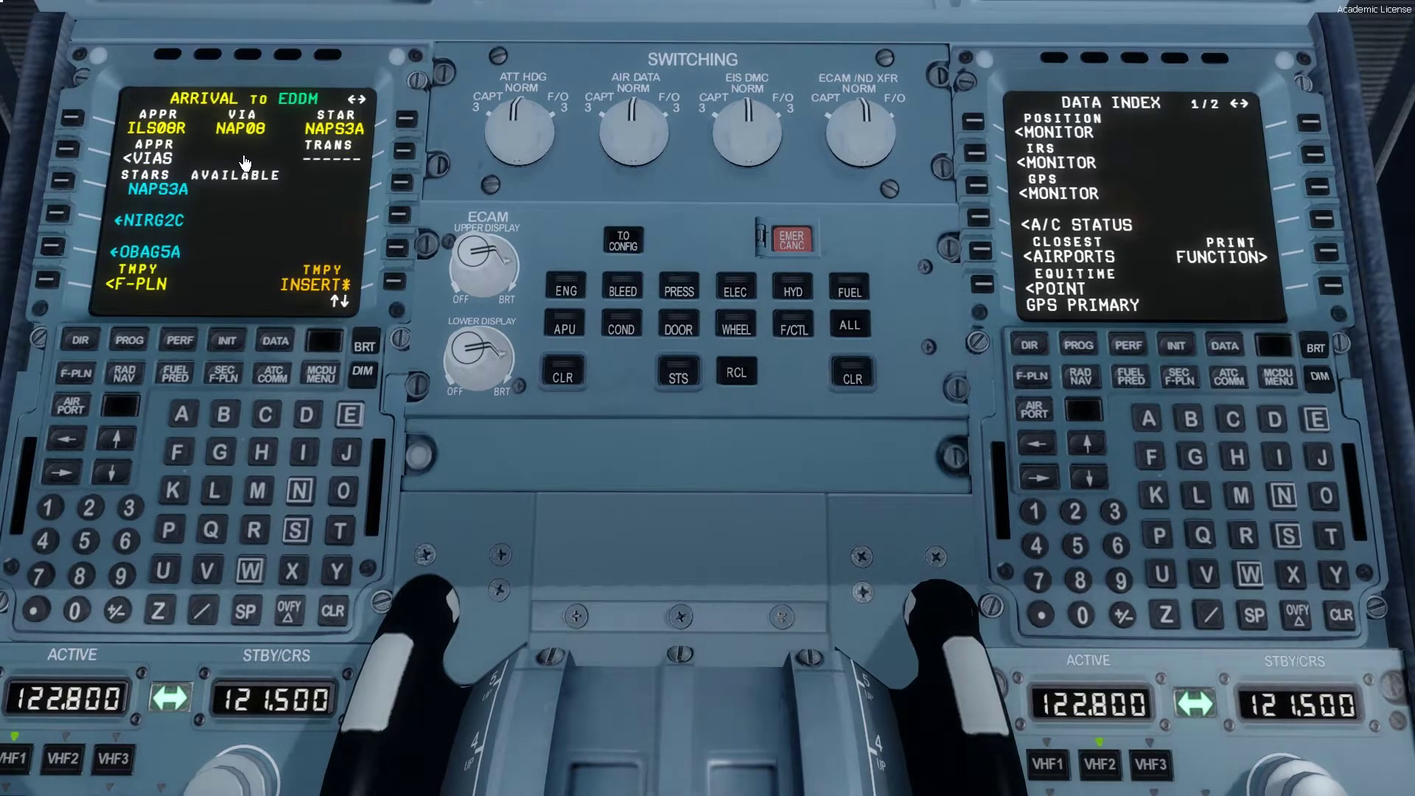
click(397, 287)
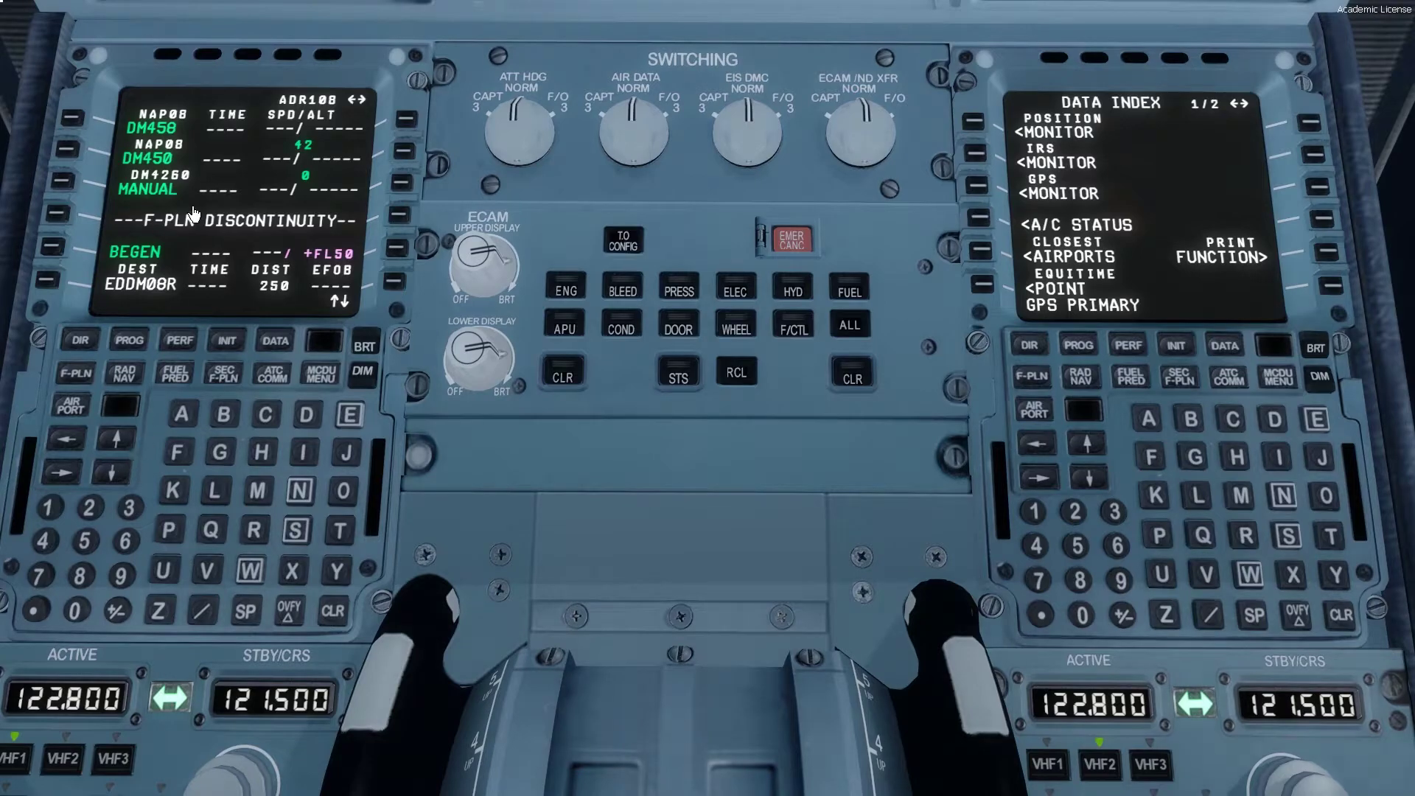
click(331, 611)
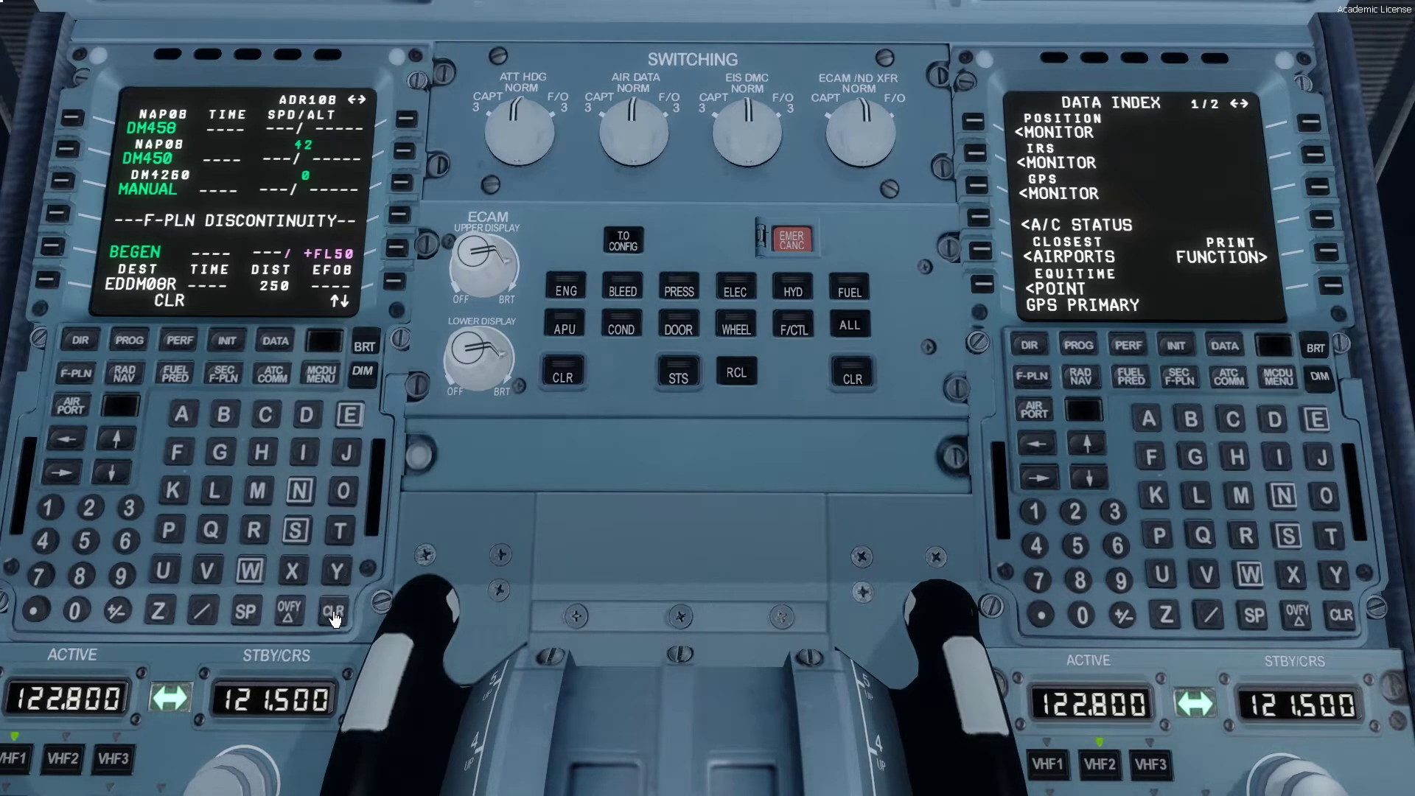
click(57, 213)
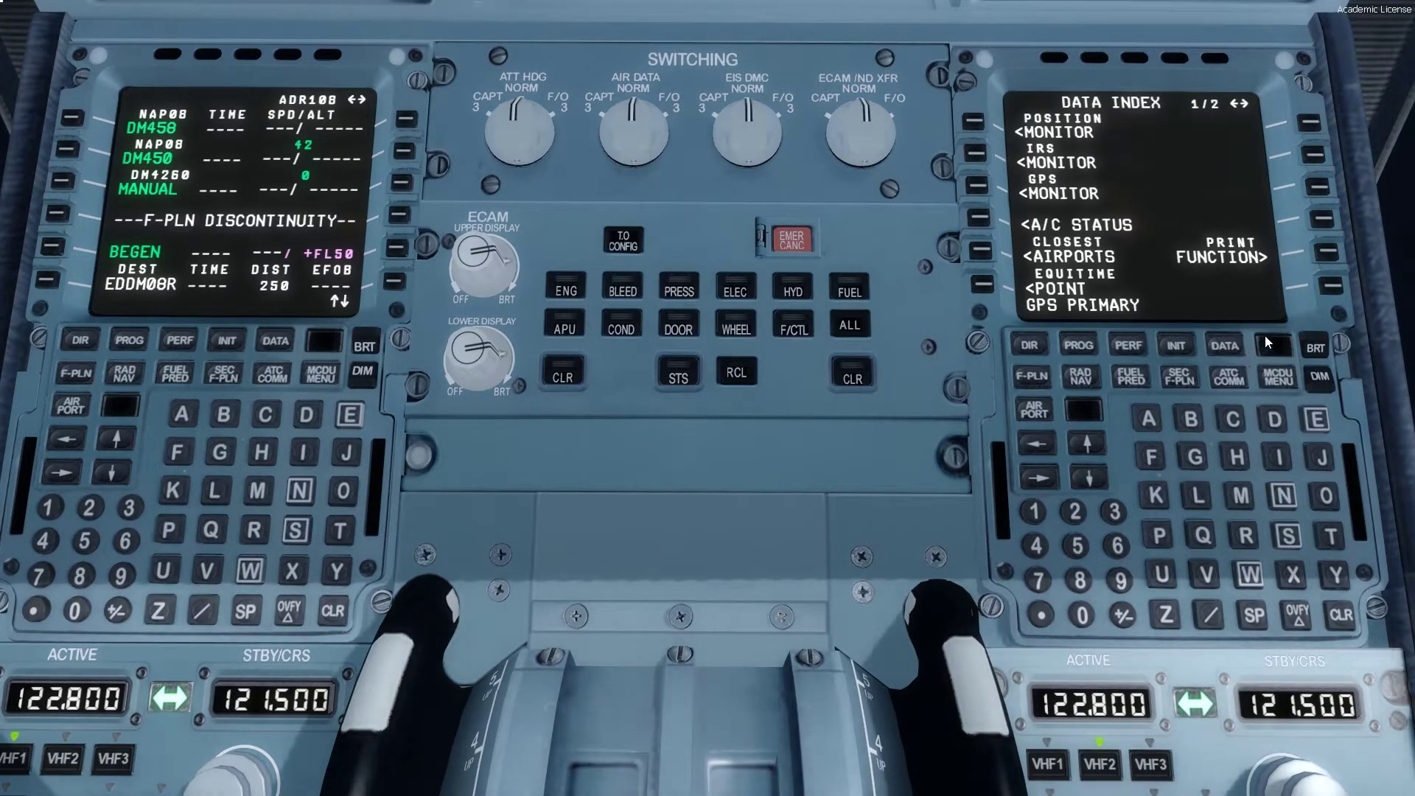
click(1285, 373)
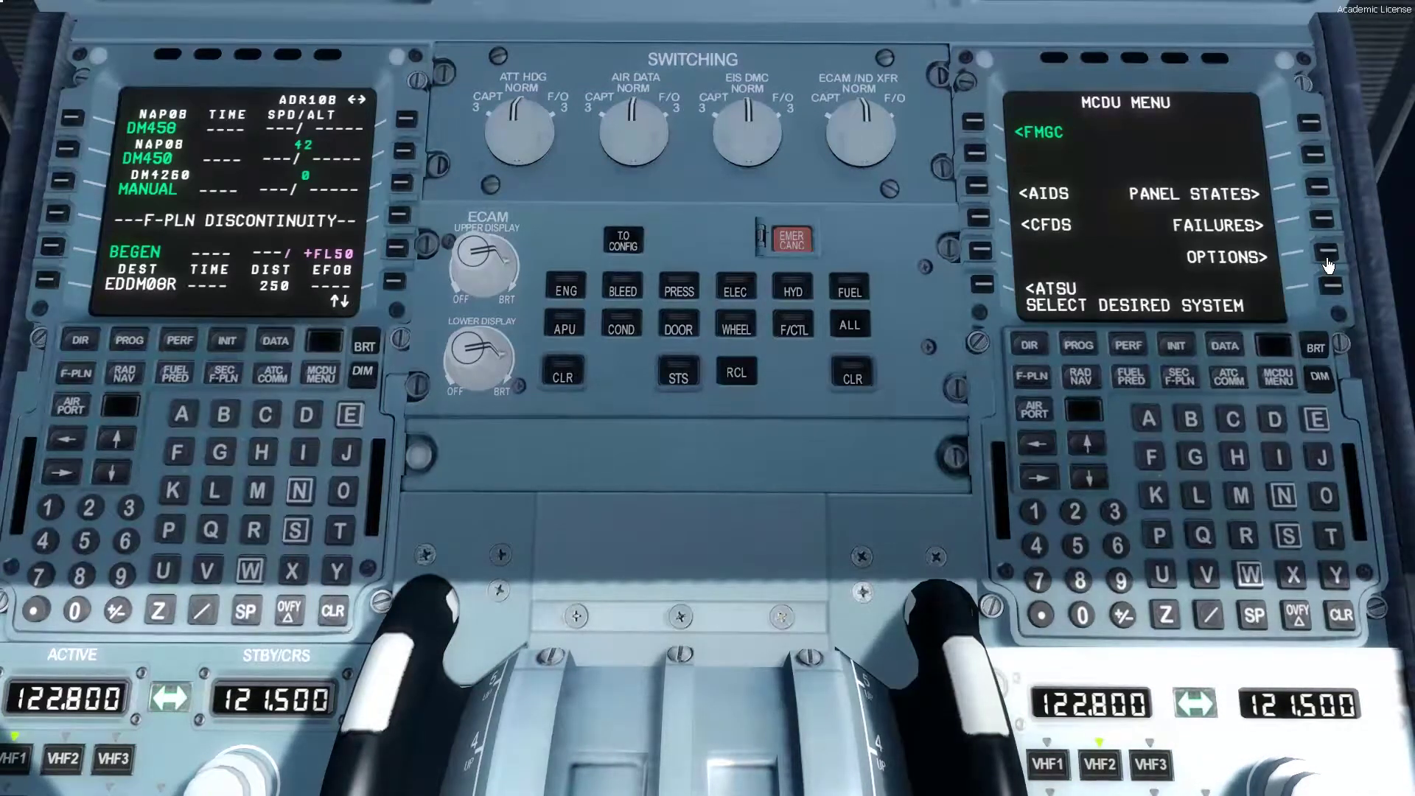
Enter 6710 kg as the total fuel on the OPTIONS fuel page.
click(1326, 258)
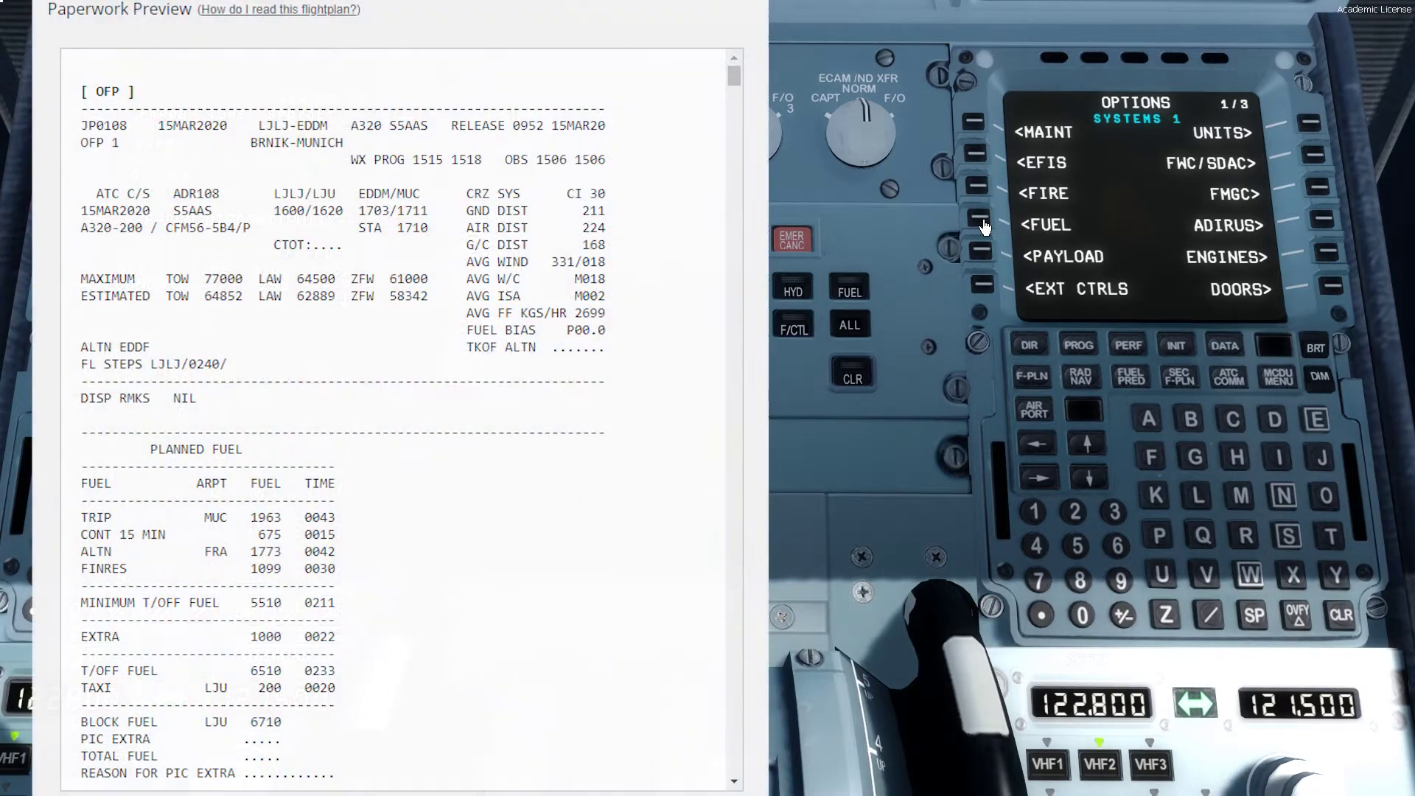
click(984, 224)
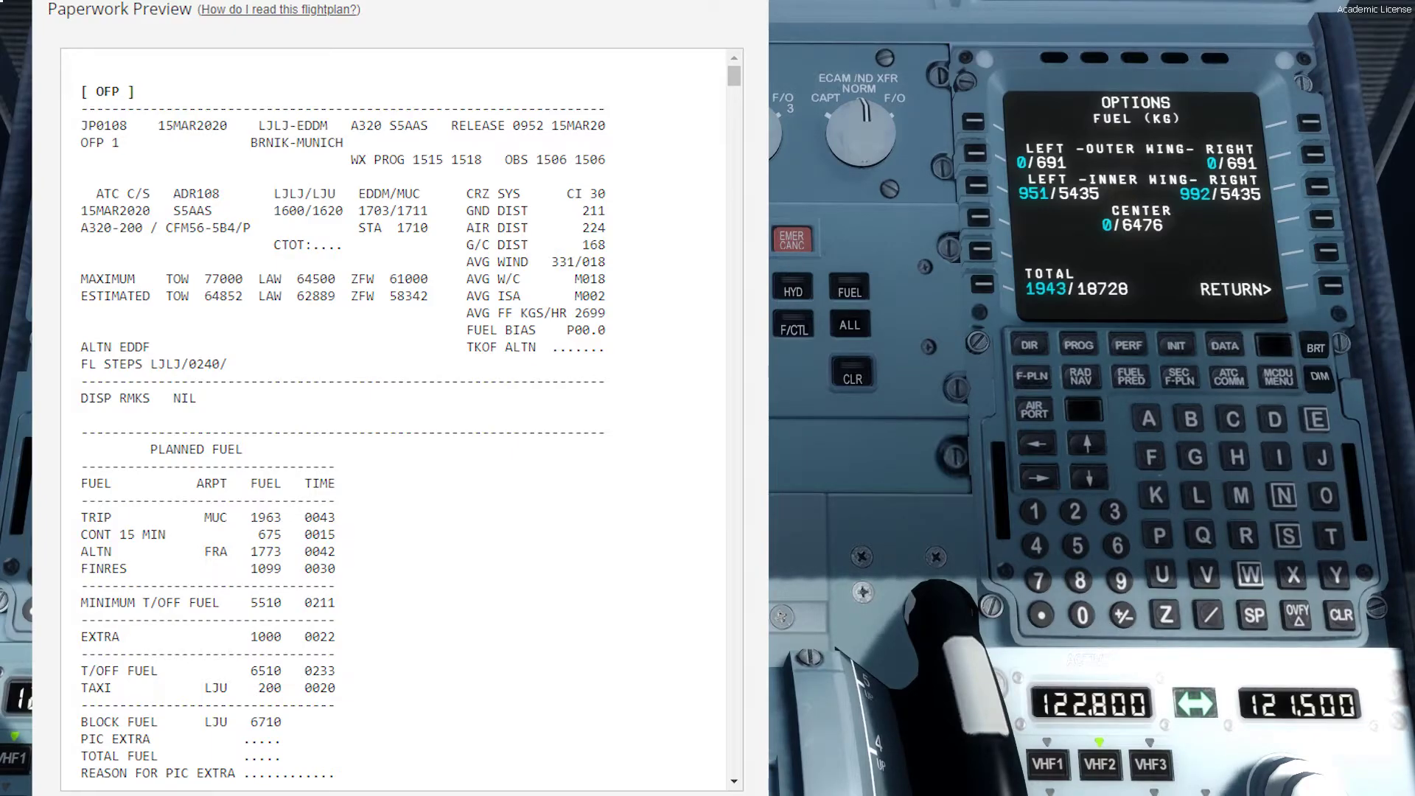
click(1117, 545)
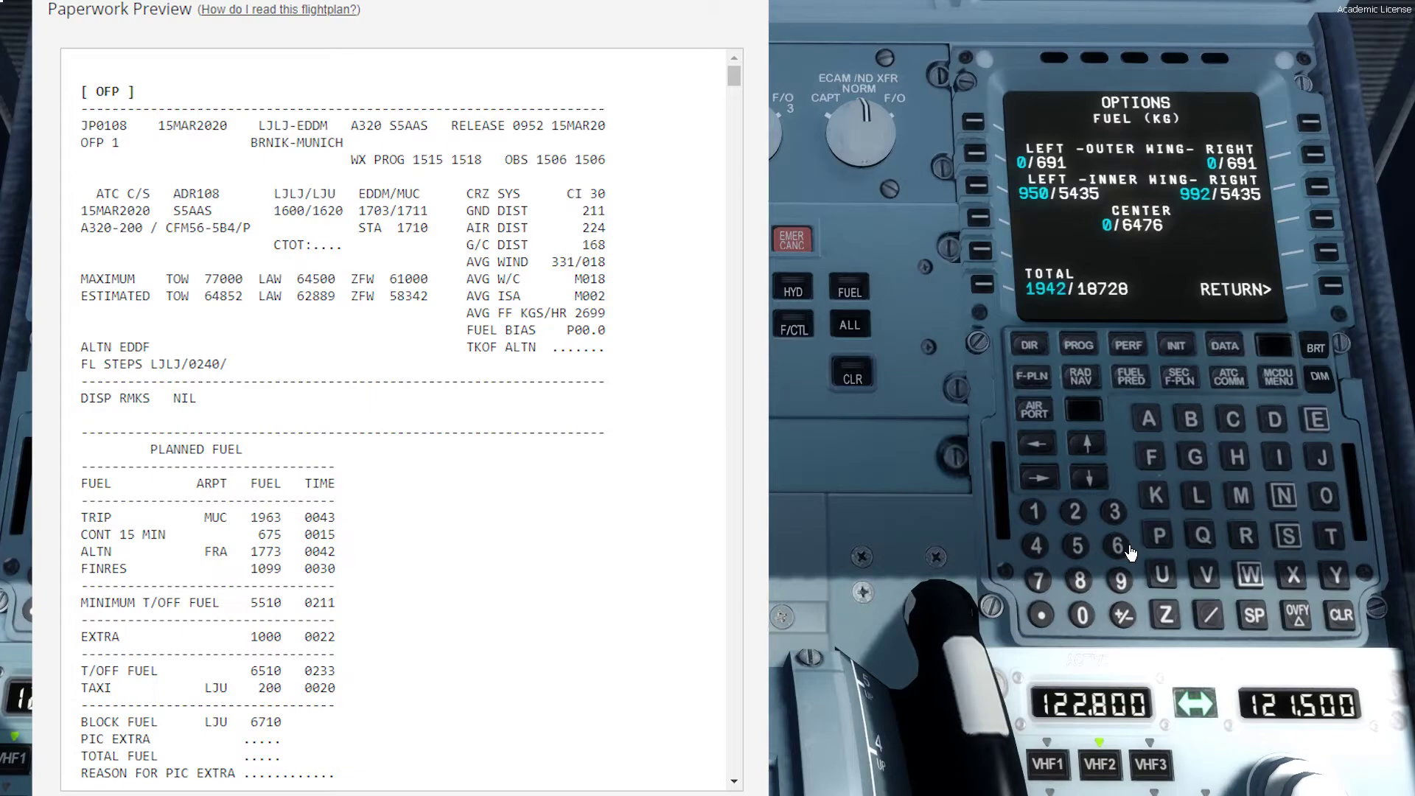
click(1038, 582)
click(1033, 510)
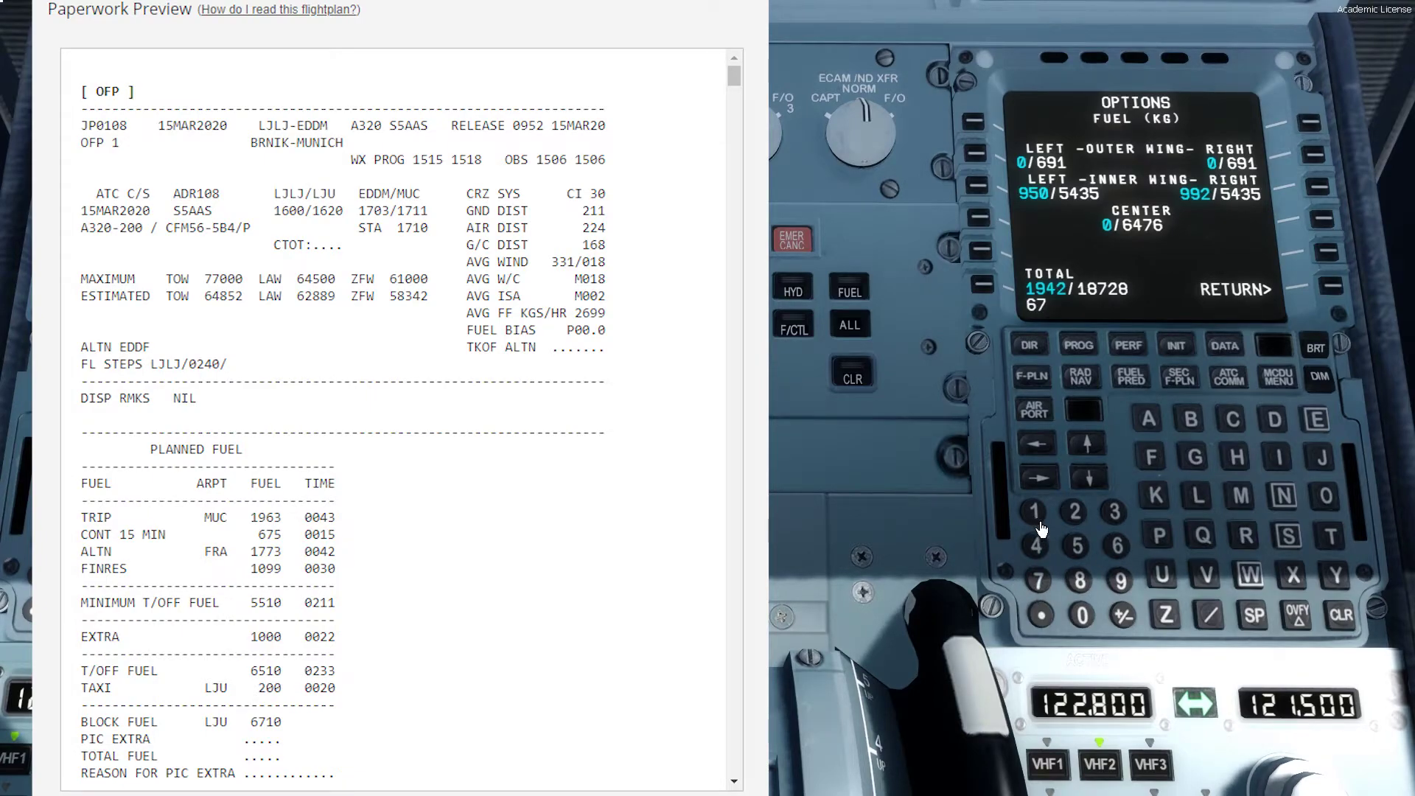
click(1081, 614)
click(982, 285)
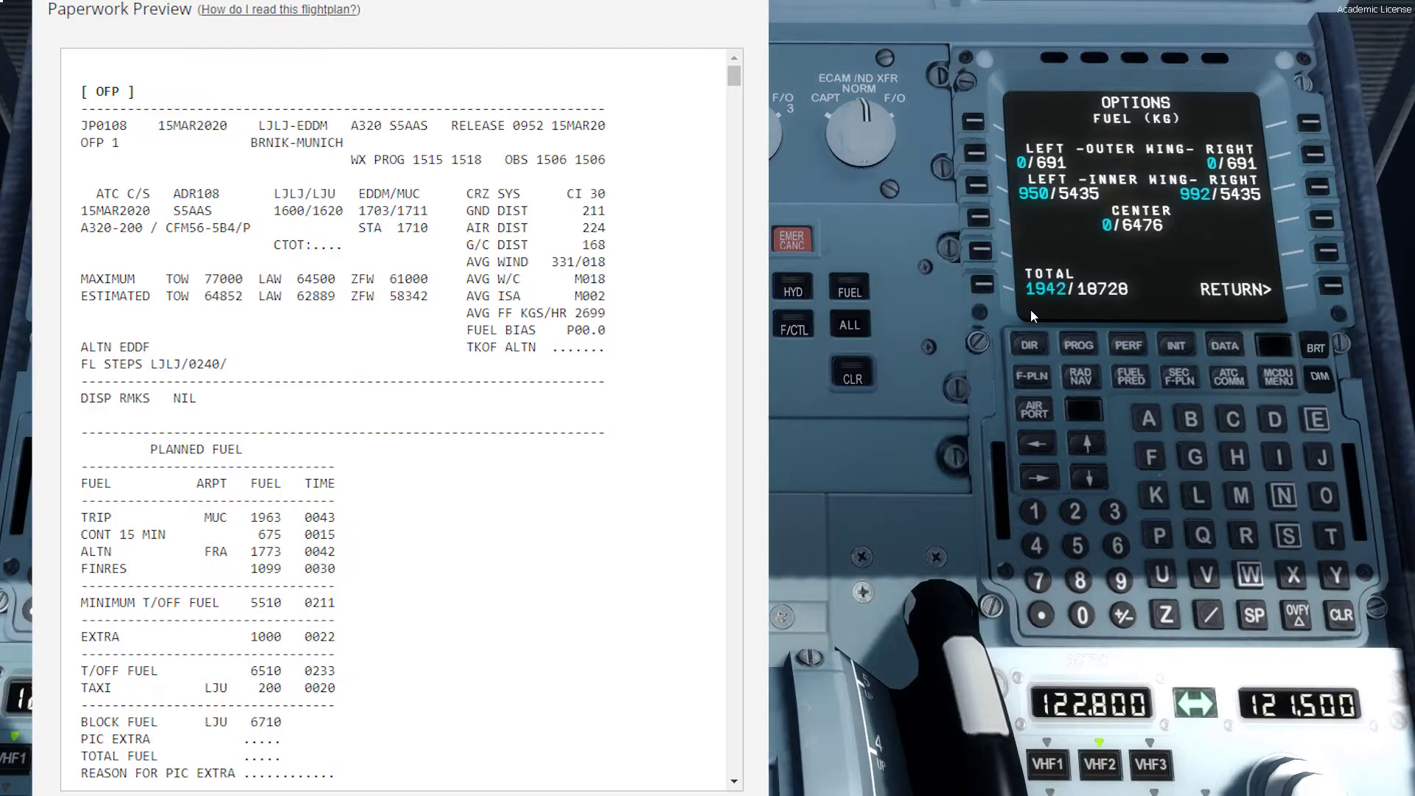
click(1332, 291)
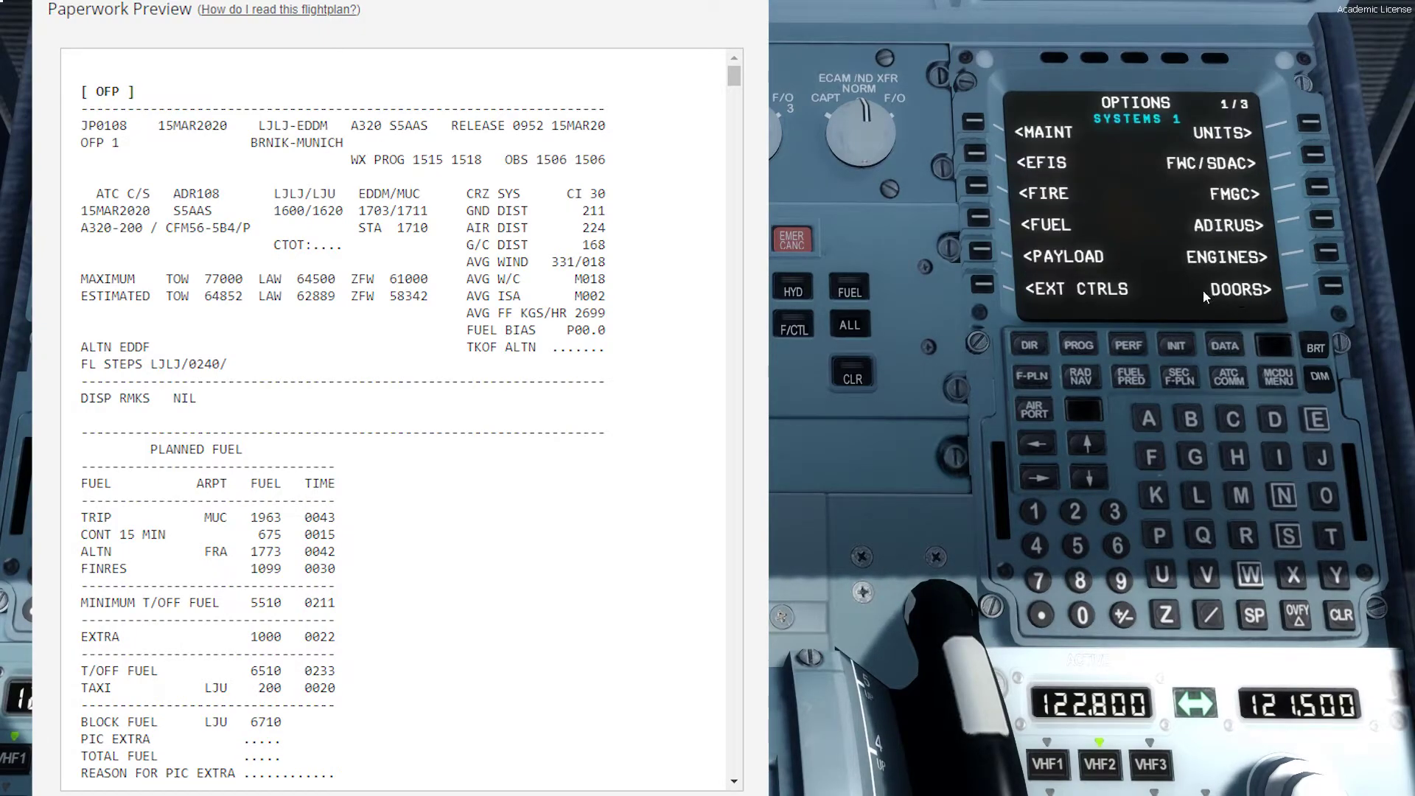
Enter 58.3 as the zero-fuel weight on the OPTIONS payload page.
click(981, 255)
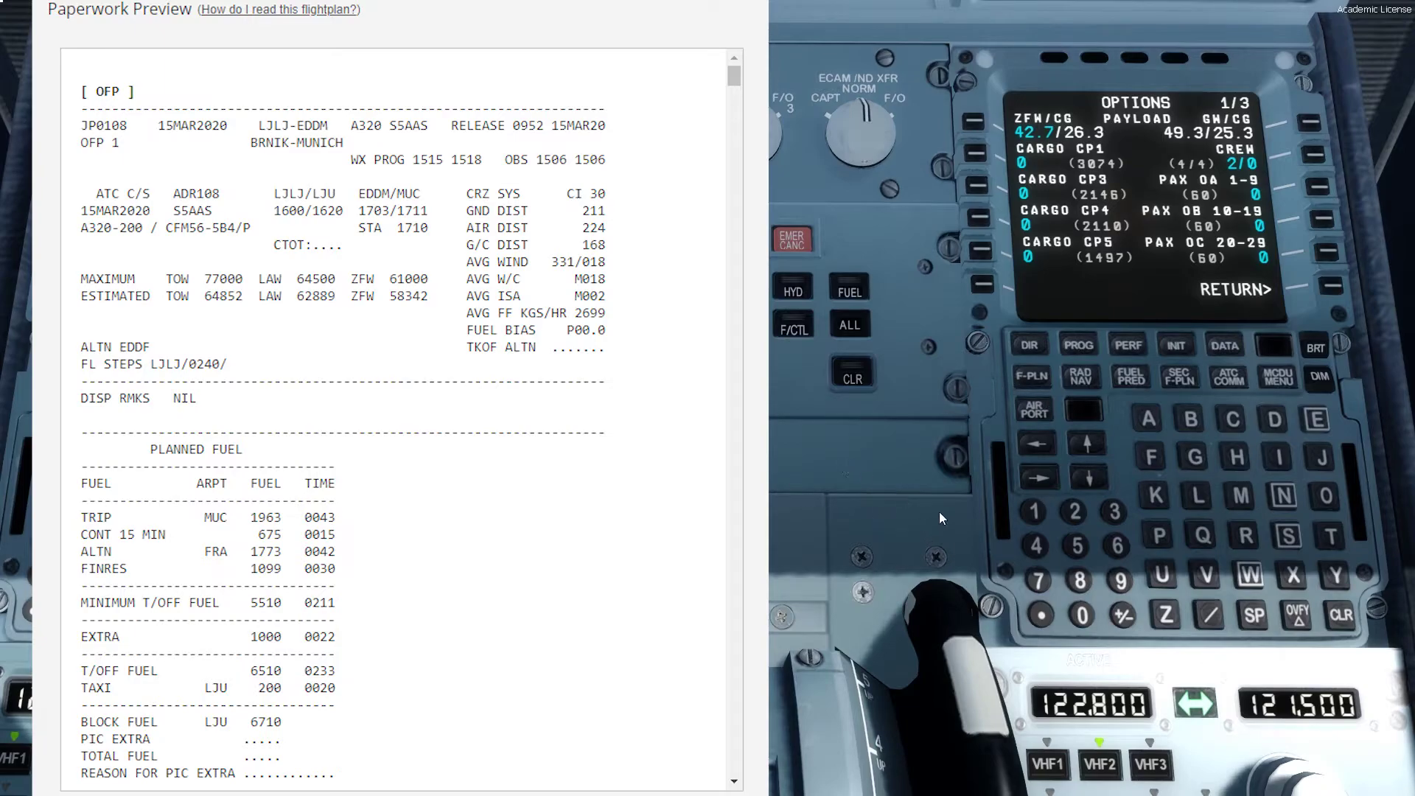
click(1077, 545)
click(1081, 580)
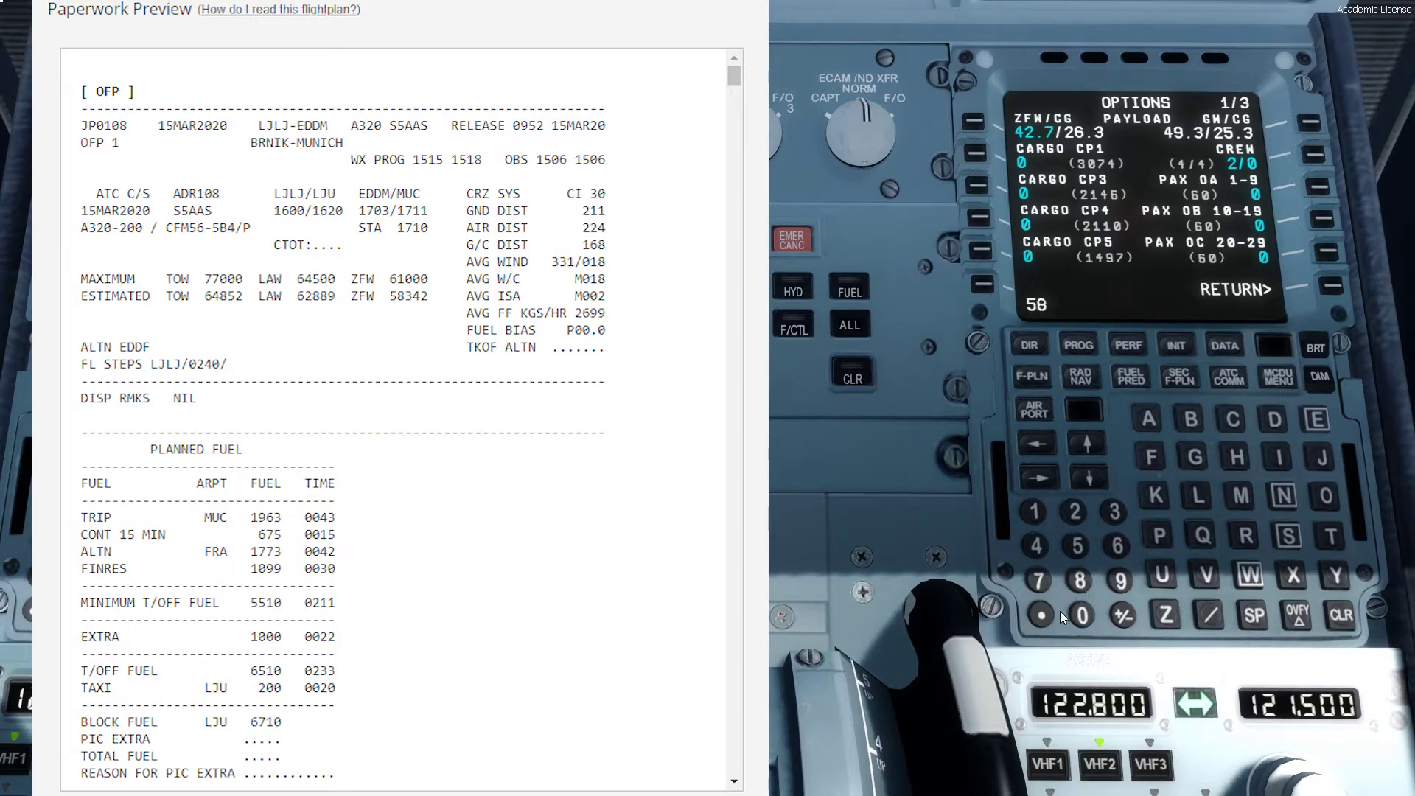
click(1040, 615)
click(1115, 511)
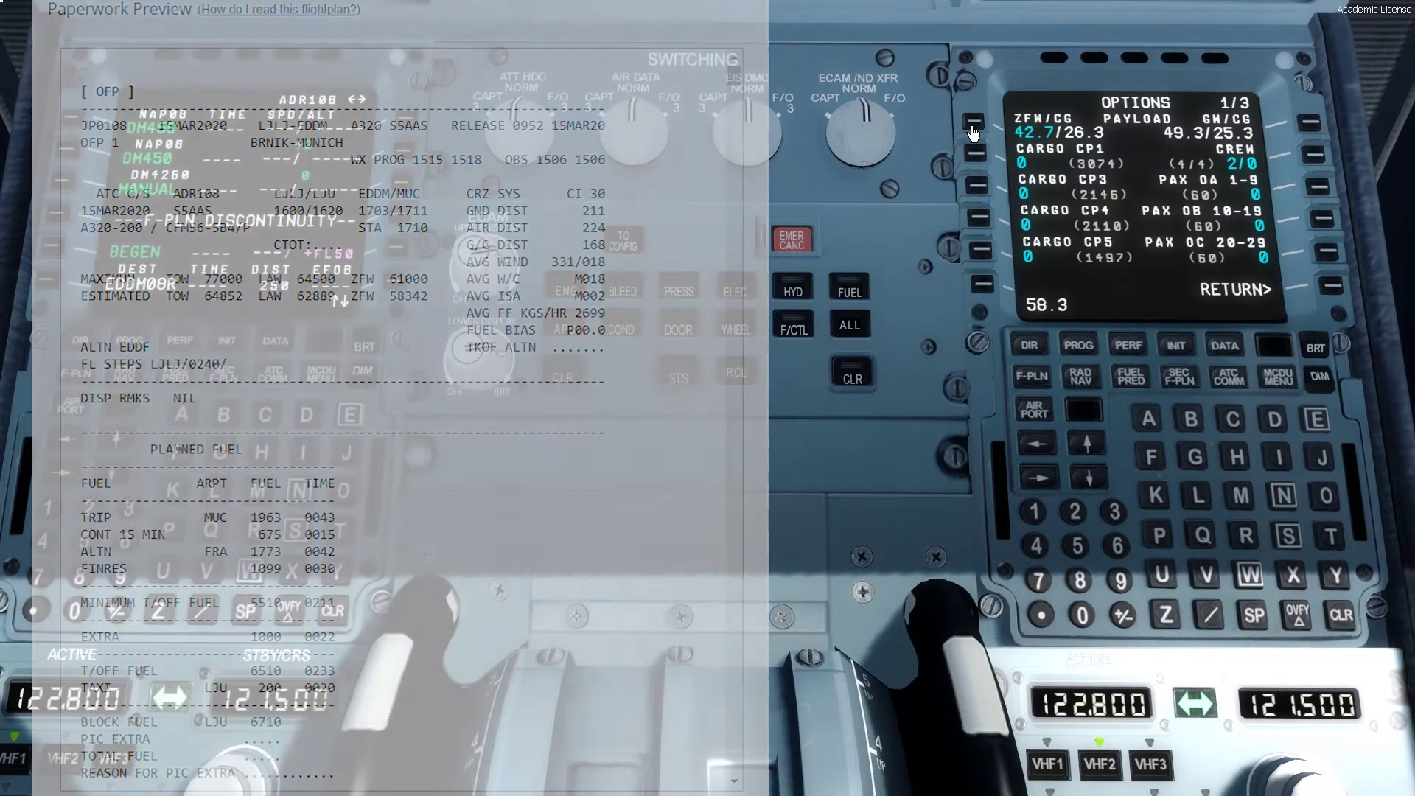
click(973, 121)
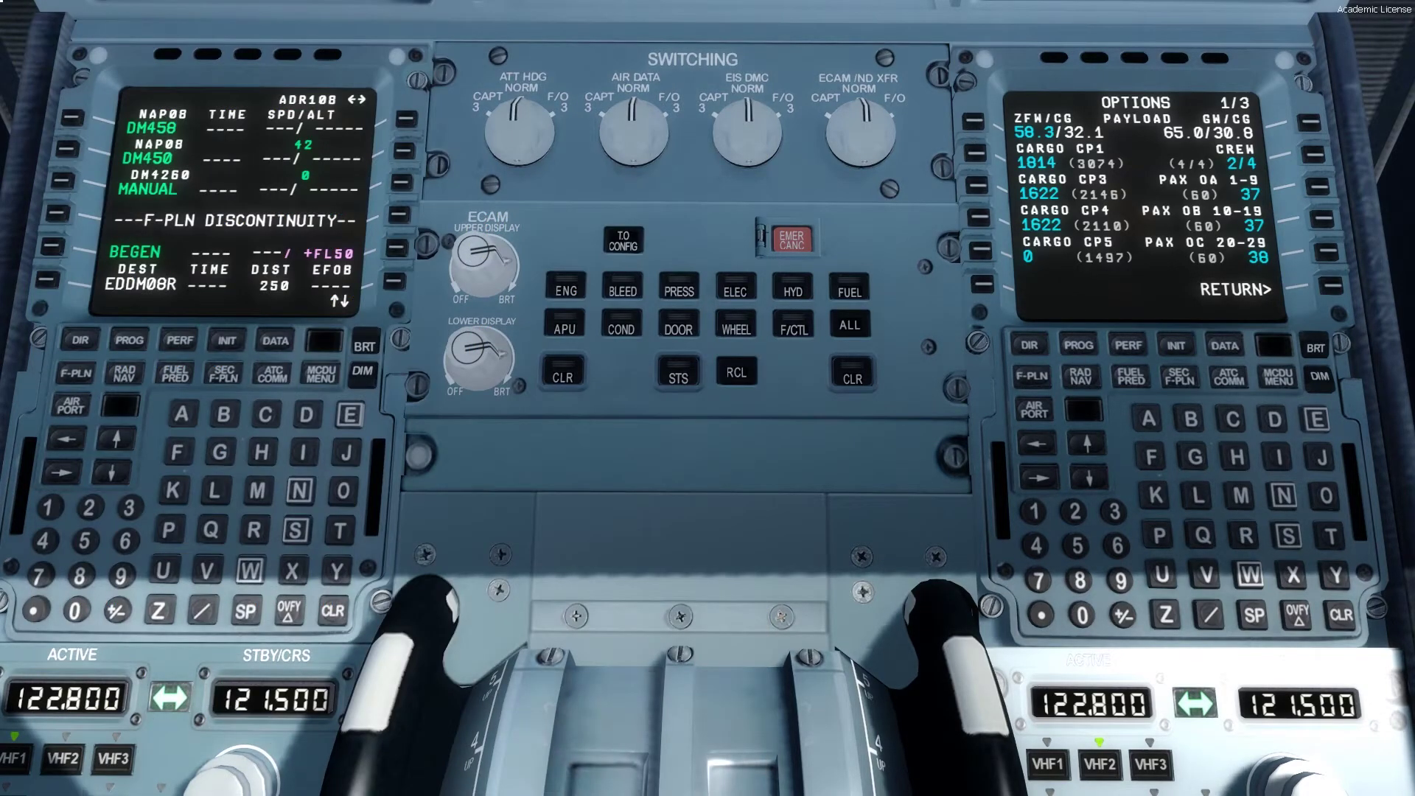
On the INIT B page, enter ZFW/ZFWCG as 58.3/32.1.
click(228, 342)
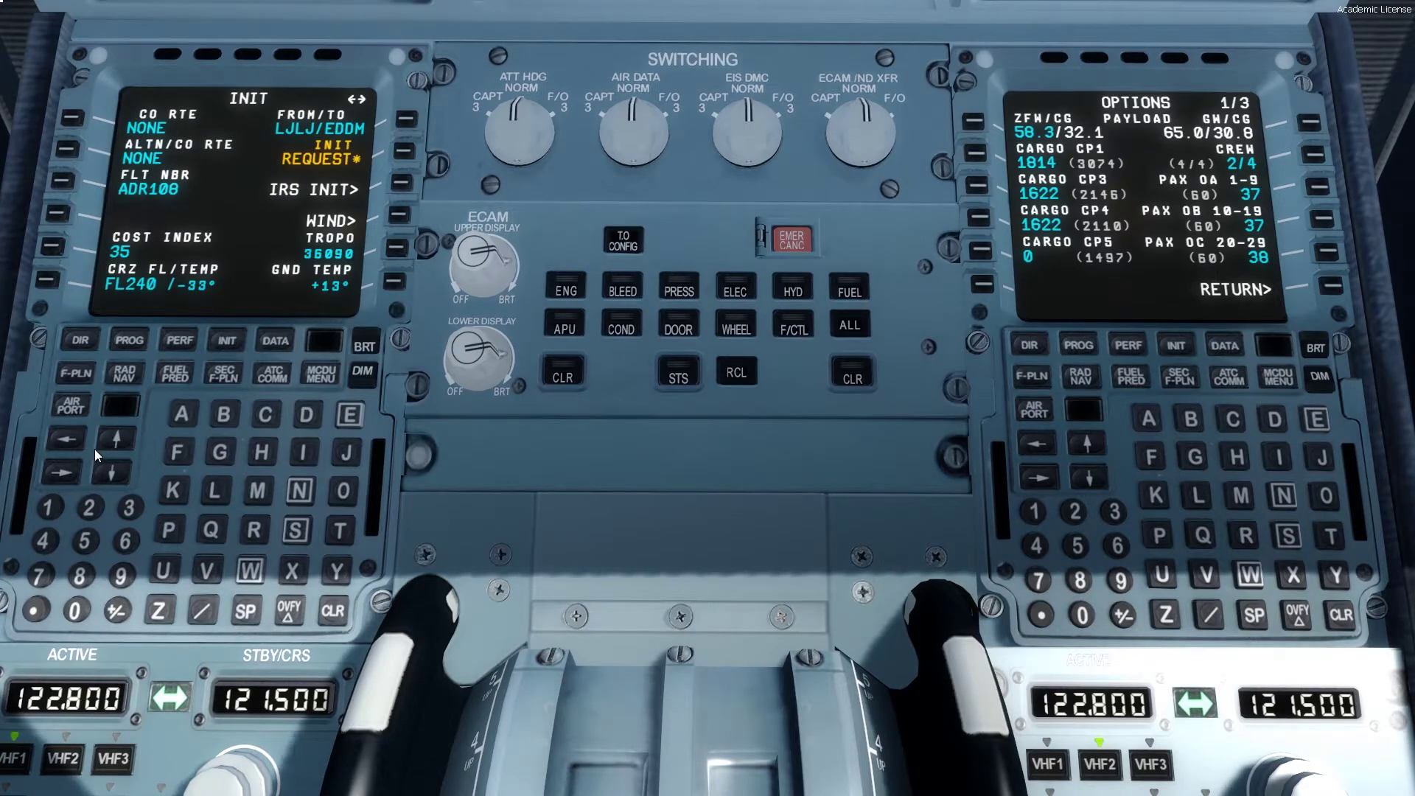
click(71, 468)
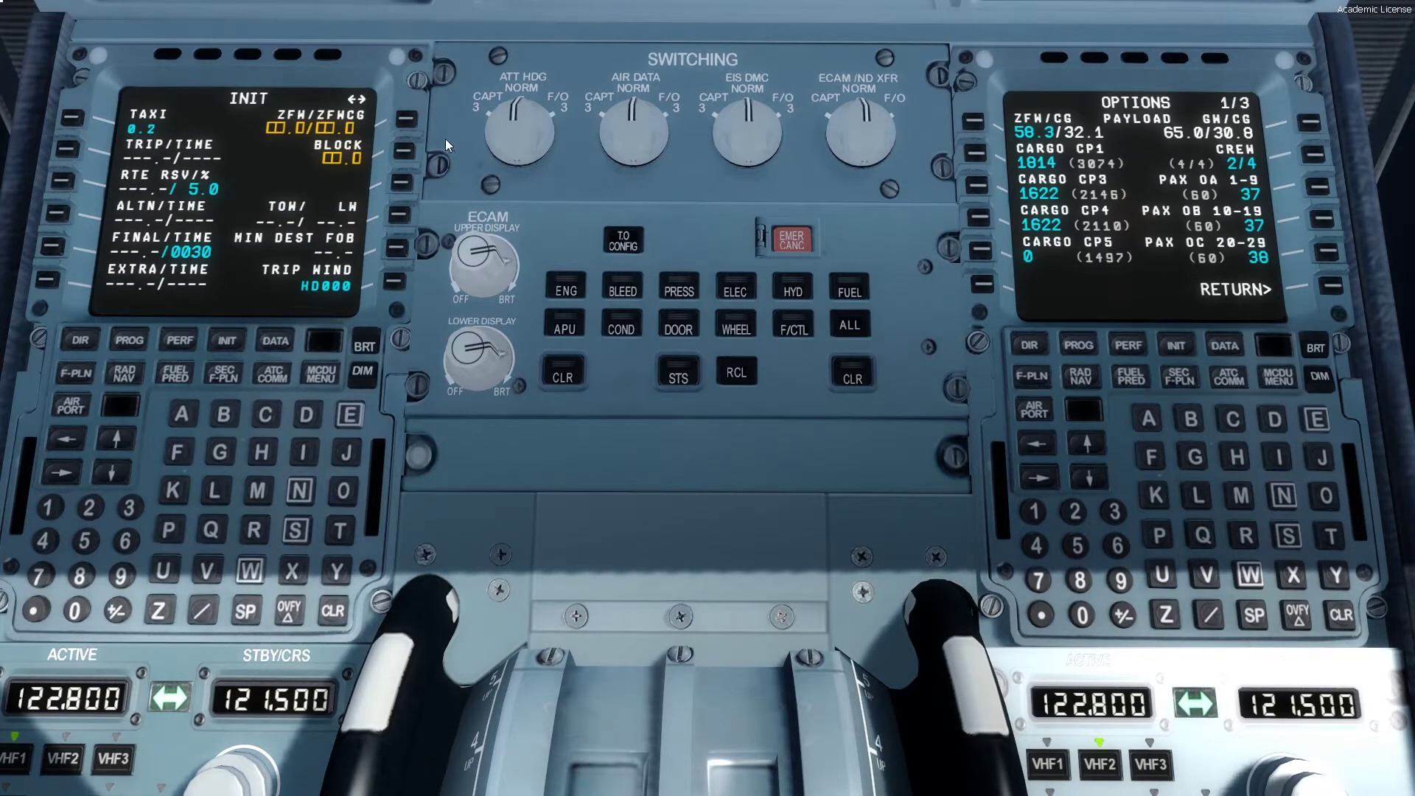
click(408, 122)
click(407, 122)
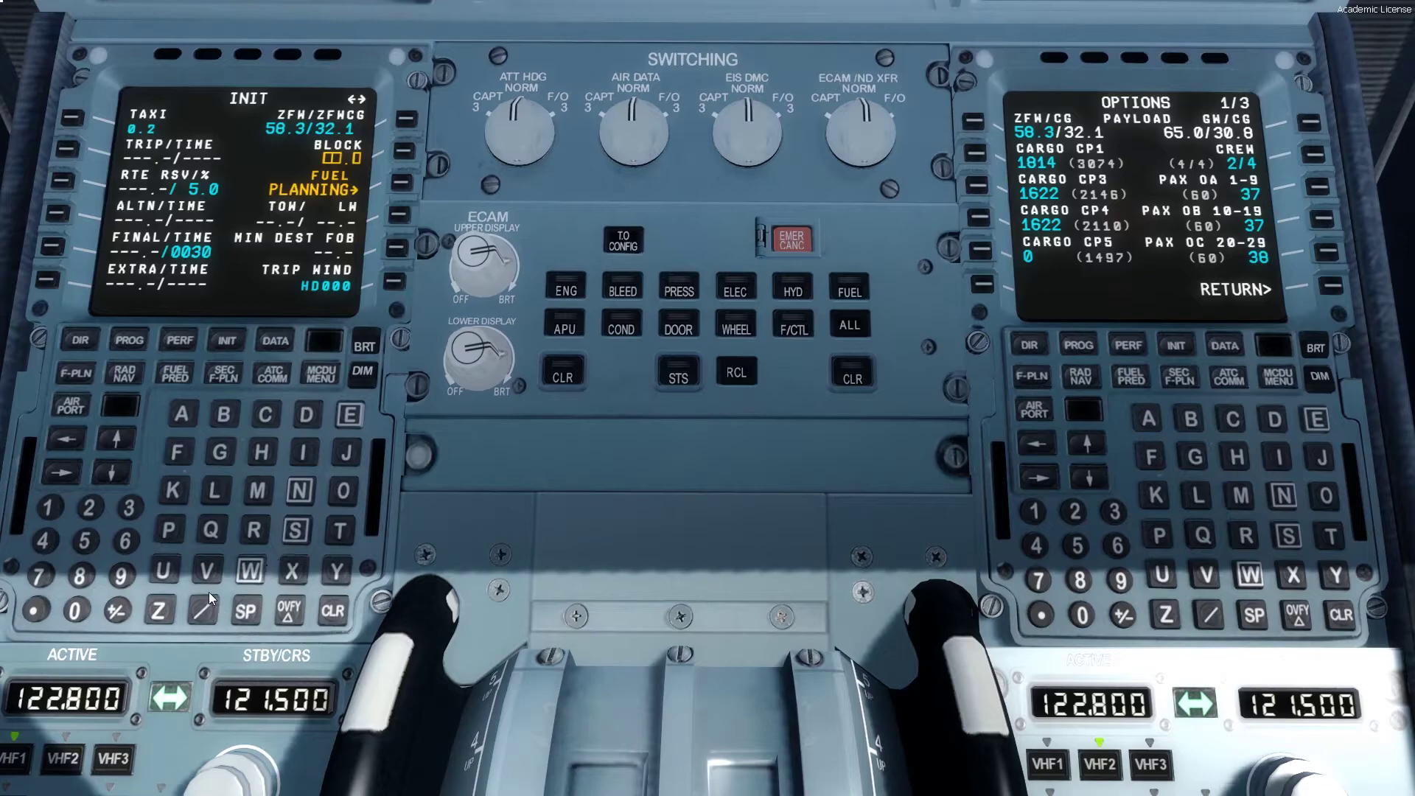
Enter 6.7 as the block fuel on INIT B.
click(126, 542)
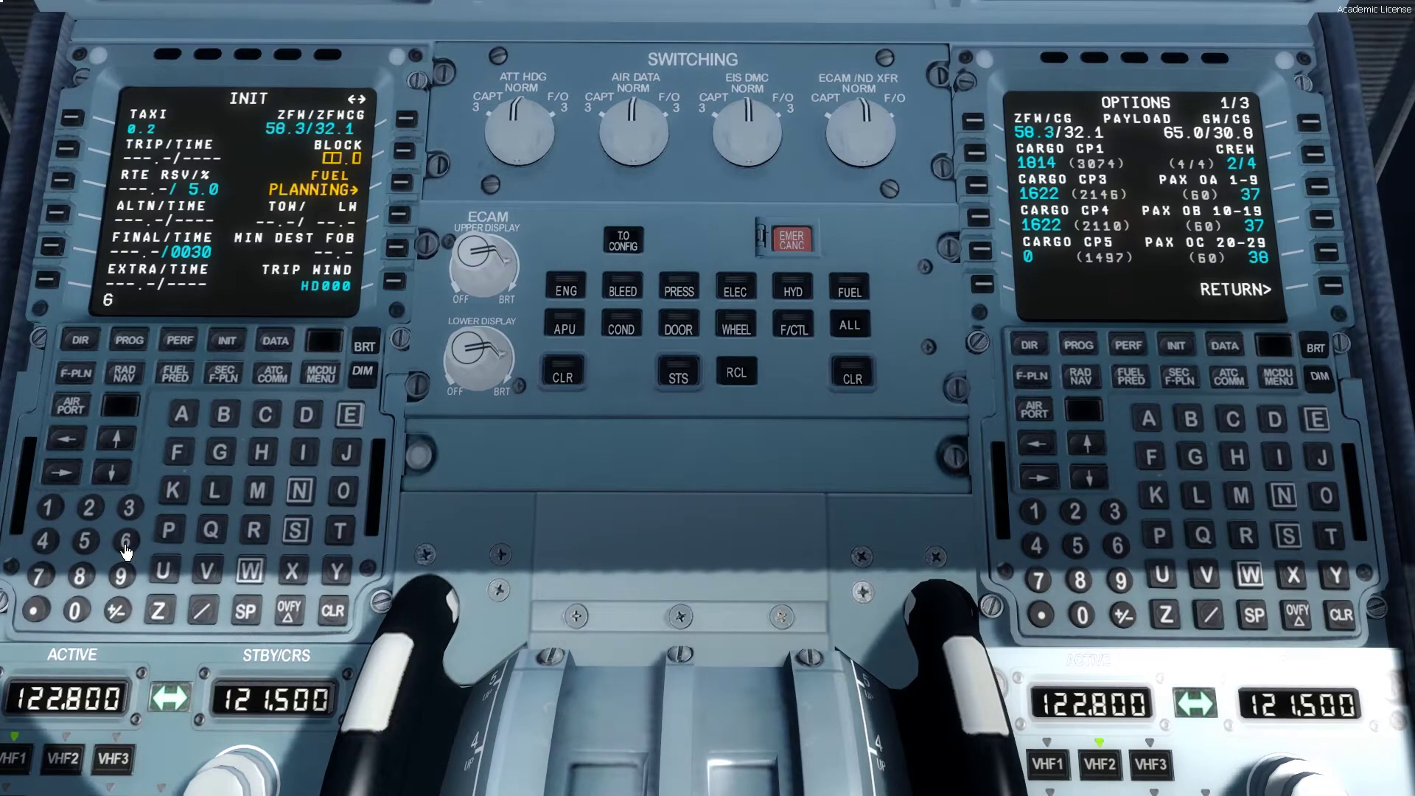
click(36, 613)
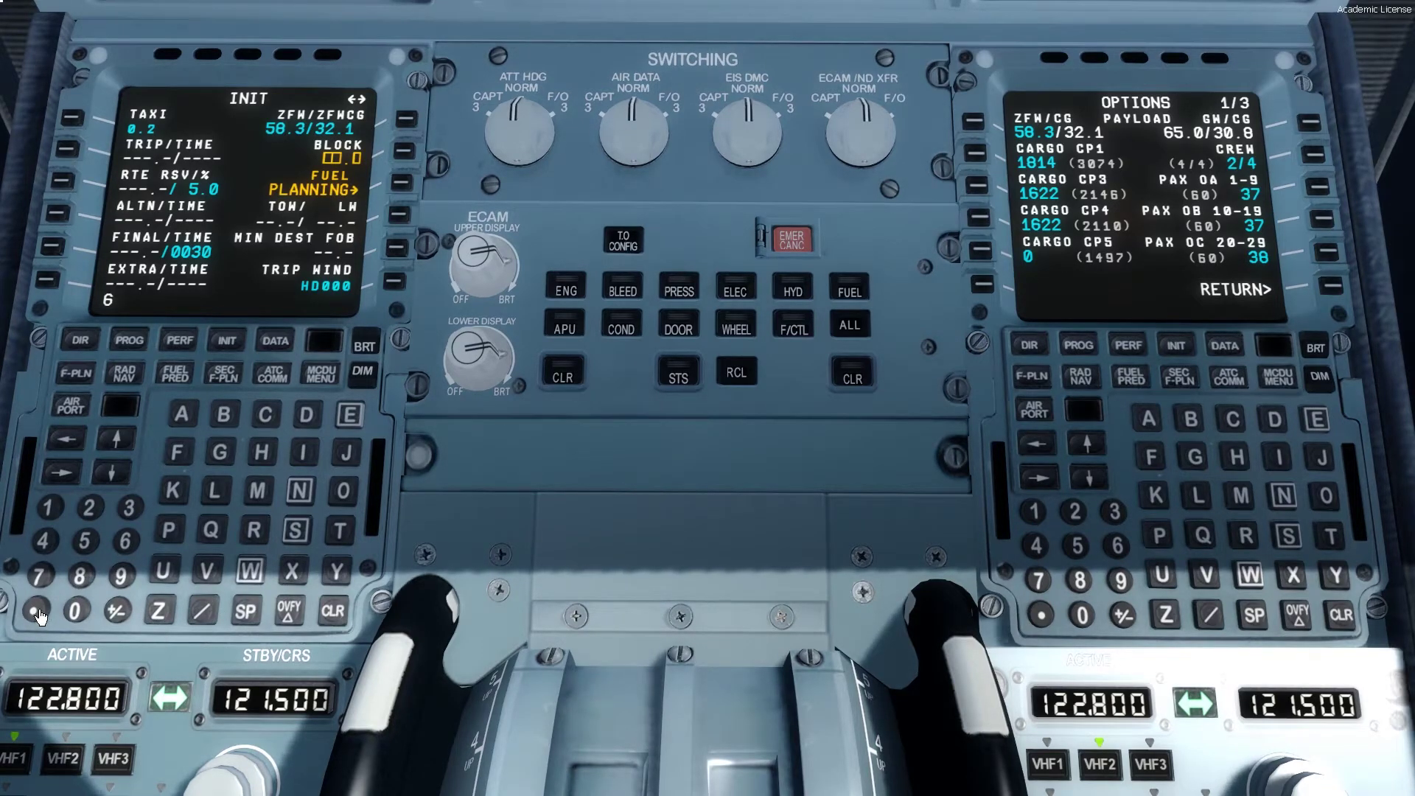
click(48, 580)
click(396, 157)
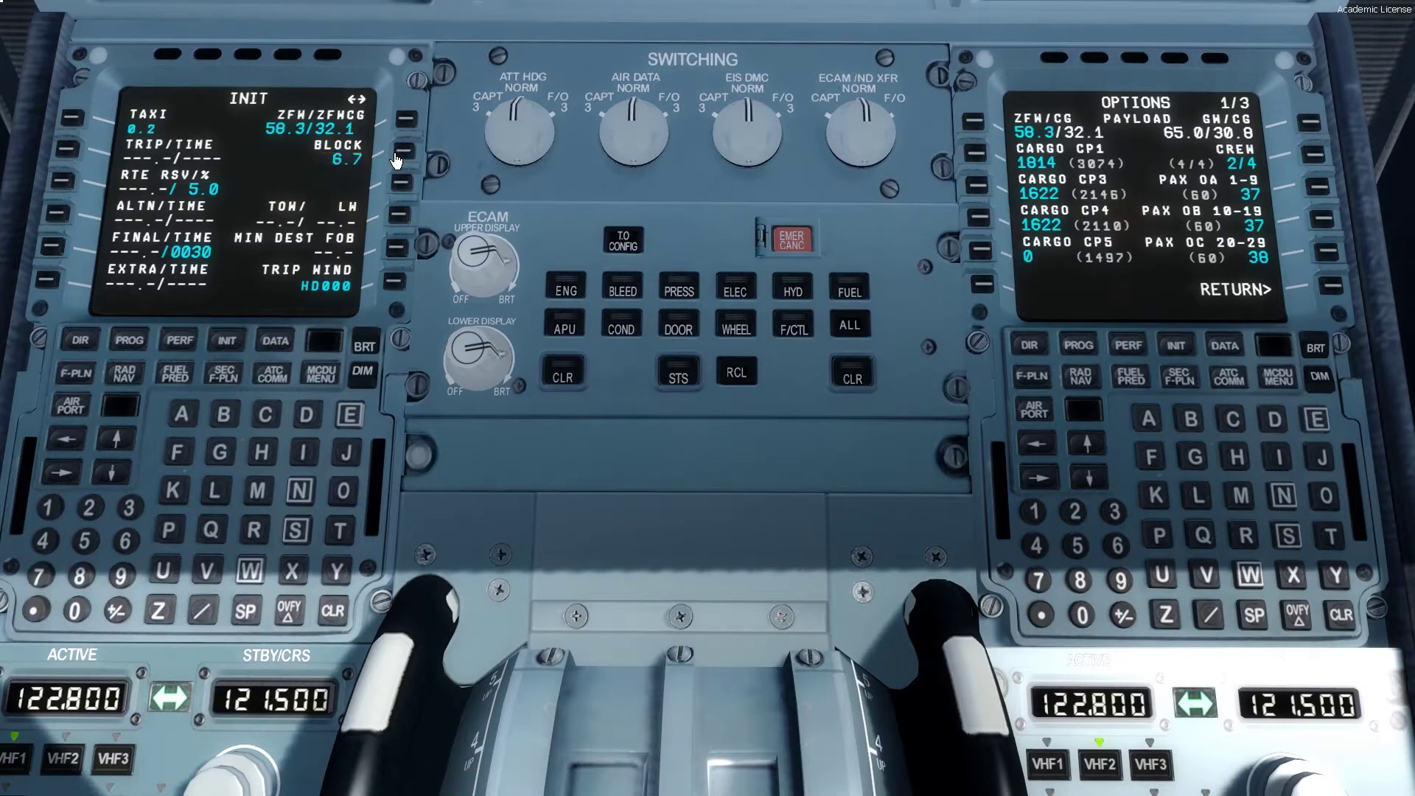